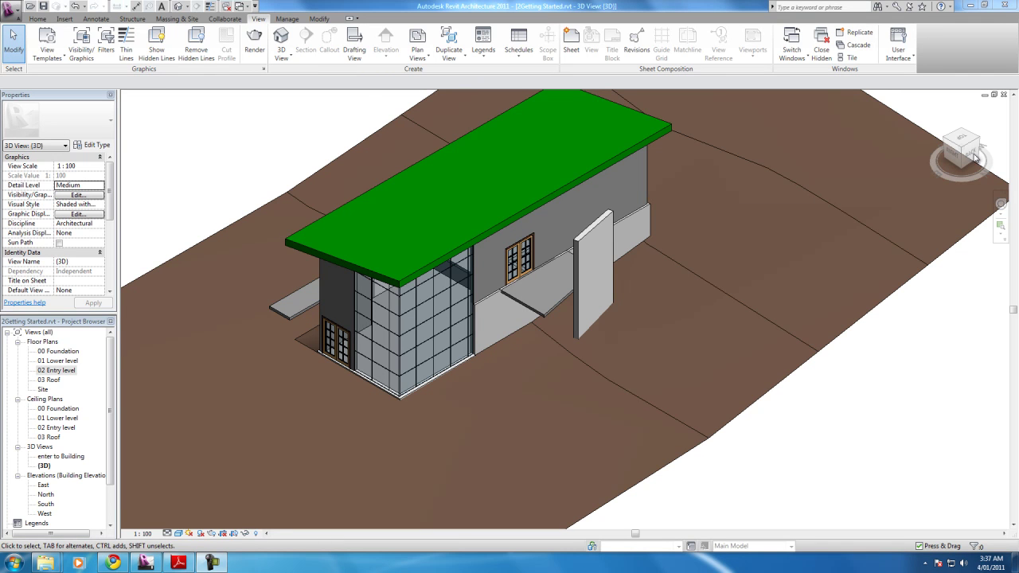
- Zoom in and out around the 3D view of the building
scroll(598, 277, up, 2)
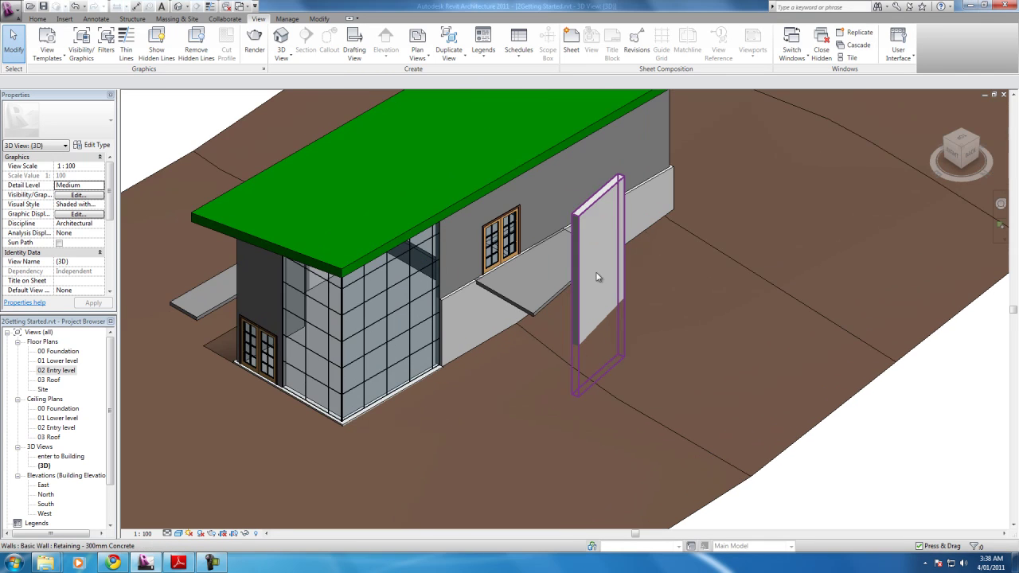
scroll(575, 362, down, 2)
scroll(572, 92, up, 1)
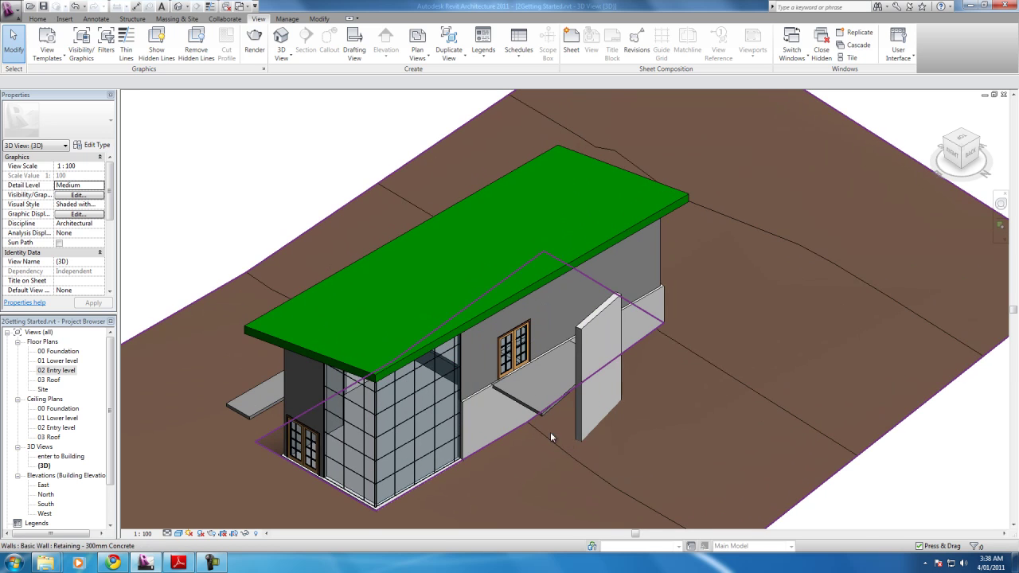
scroll(556, 507, down, 1)
scroll(515, 341, up, 1)
scroll(510, 313, down, 1)
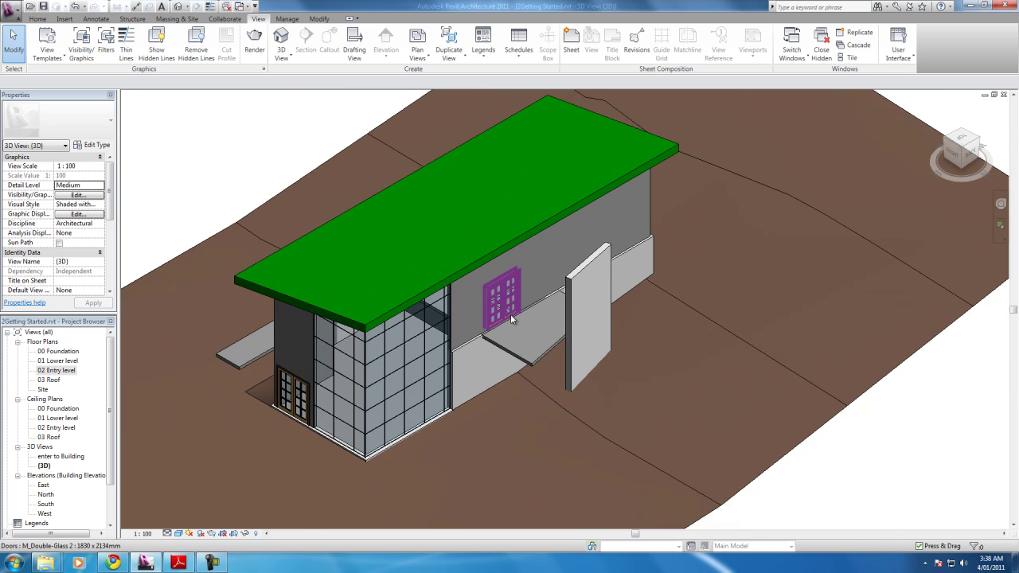
scroll(519, 148, up, 1)
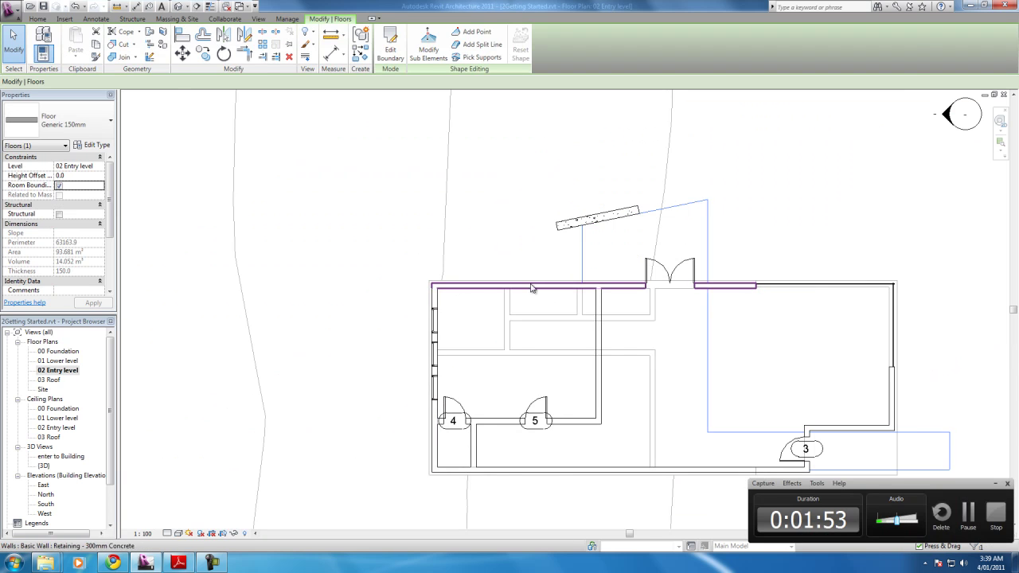
key(Escape)
click(581, 269)
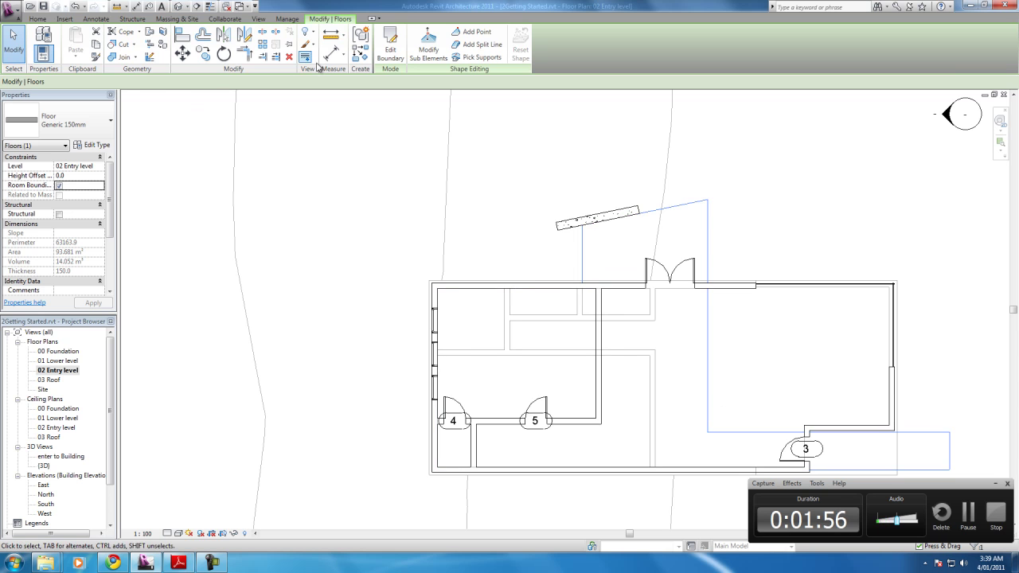
click(538, 259)
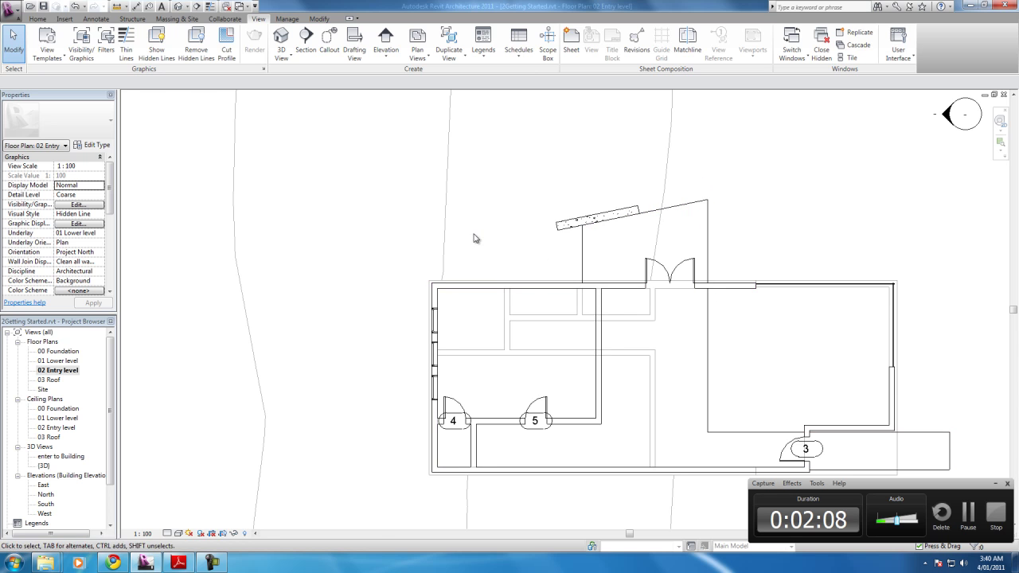
scroll(470, 255, up, 2)
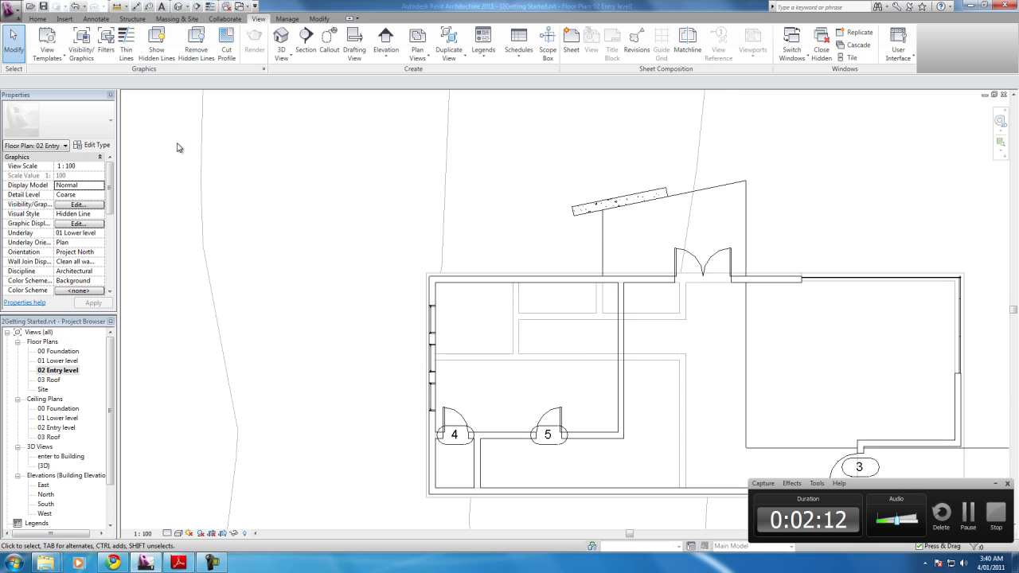
click(40, 20)
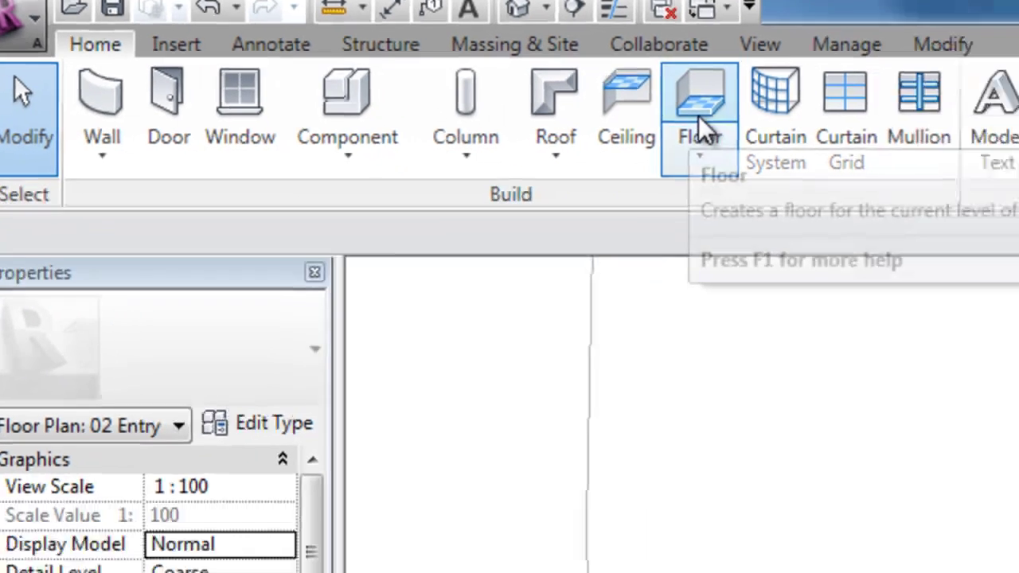
- Start a new line-based floor sketch with a 1000 vertical first edge from the wall corner
click(837, 163)
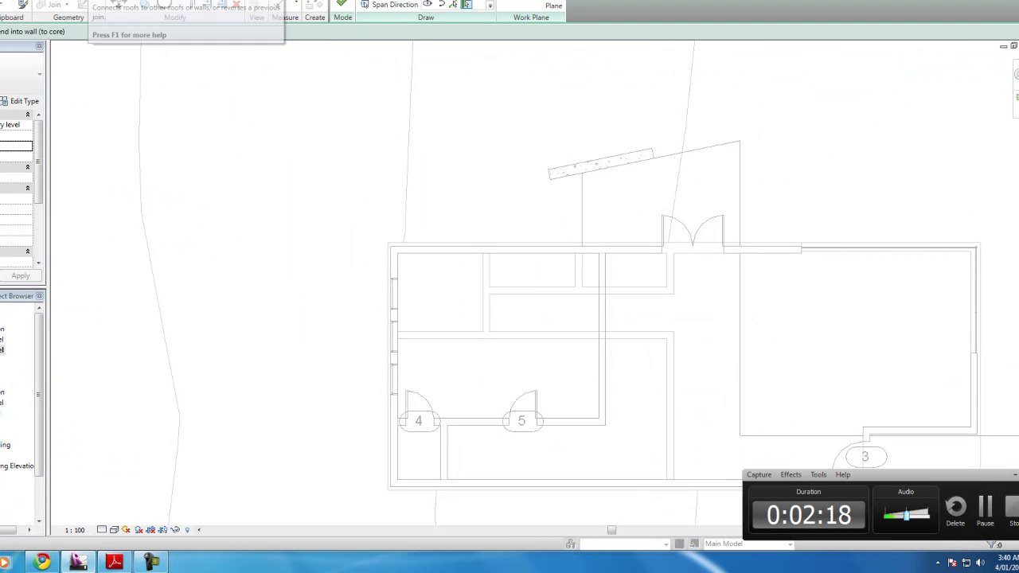
scroll(392, 254, up, 1)
scroll(392, 254, up, 2)
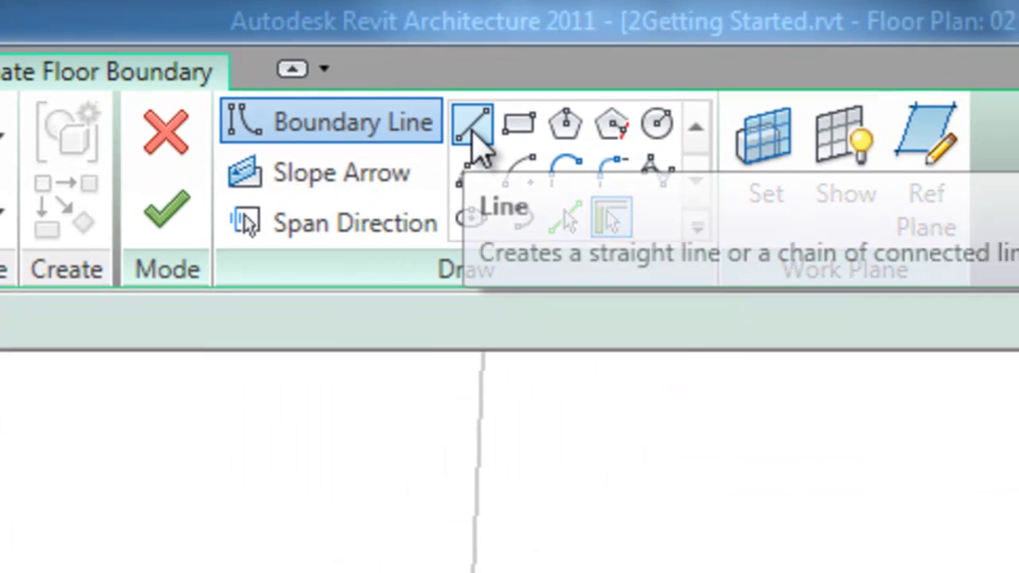
click(482, 132)
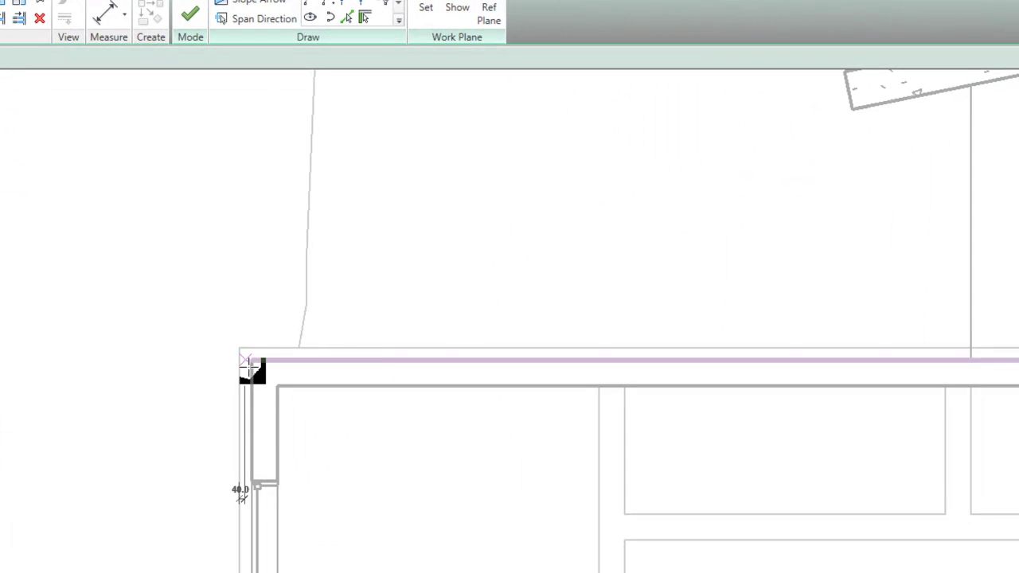
click(252, 360)
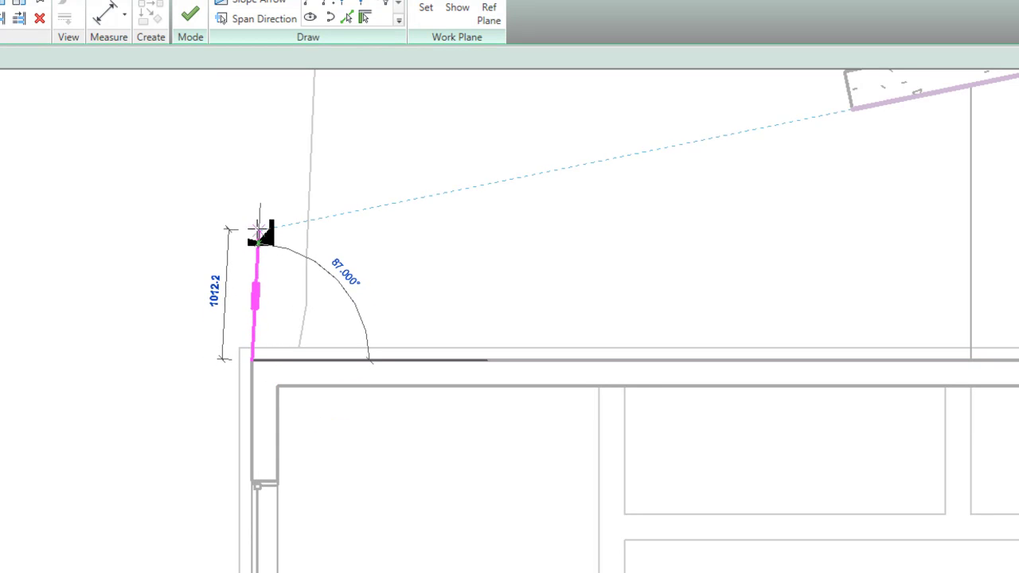
text(1)
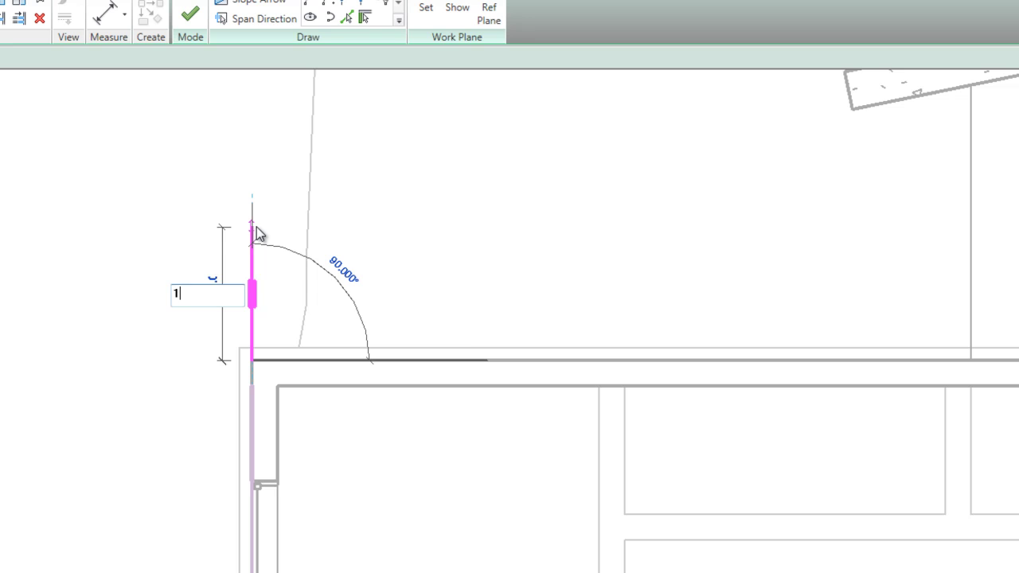
text(000)
key(Return)
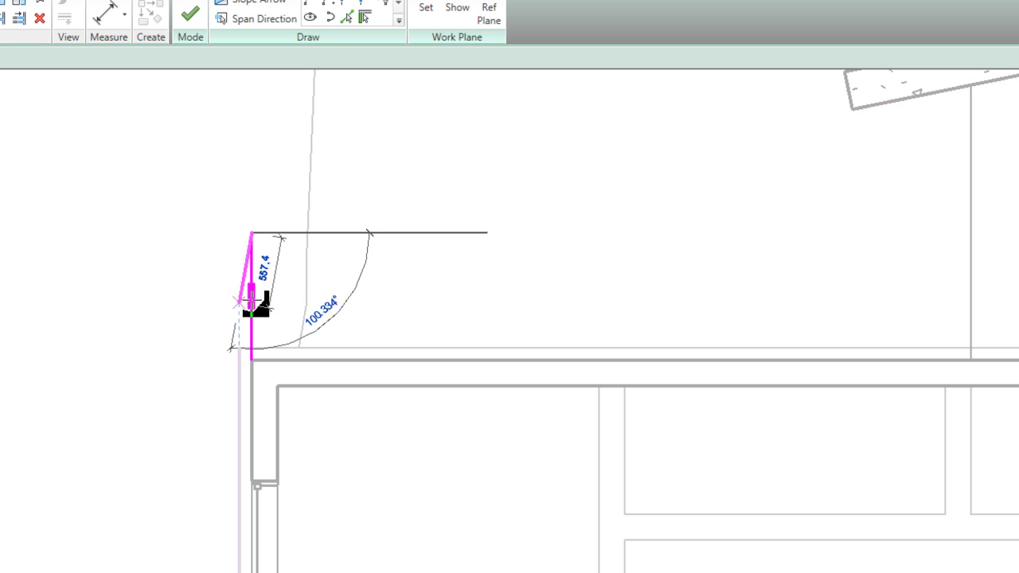
- Close the outline with a sloped edge to the retaining wall, finish, and decline wall attachment
scroll(598, 183, down, 3)
scroll(598, 194, down, 1)
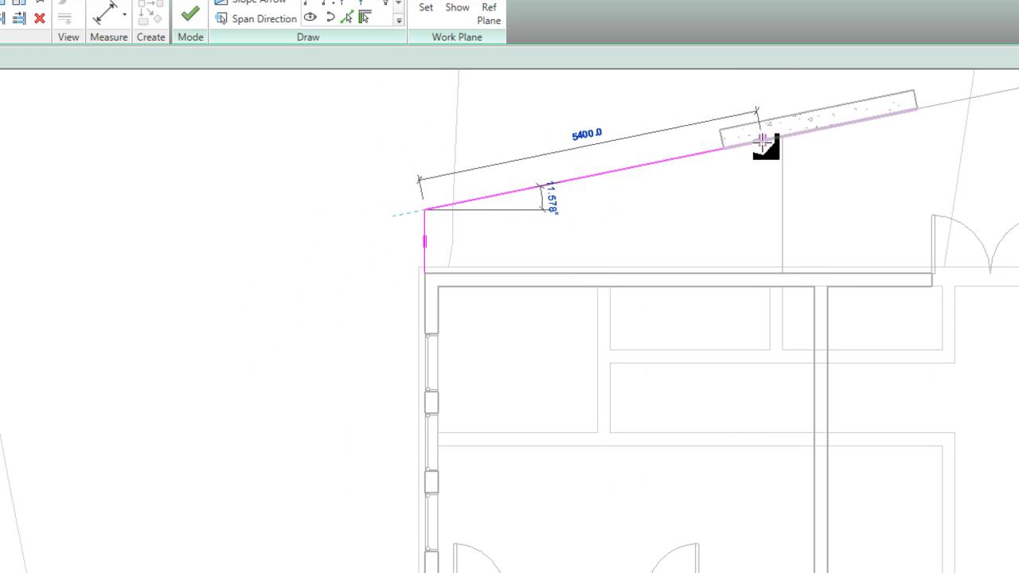
click(783, 137)
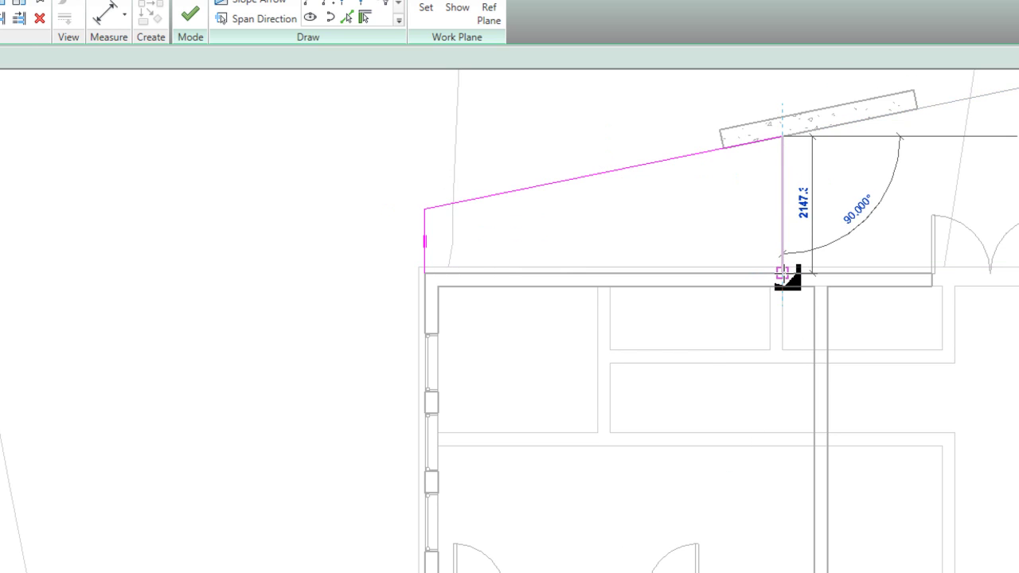
click(783, 273)
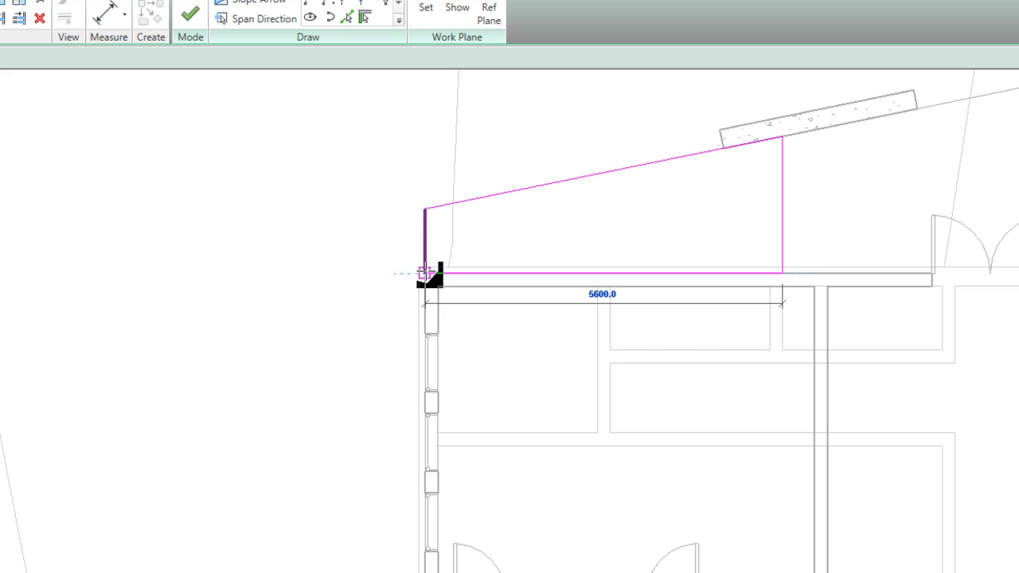
click(424, 273)
scroll(405, 207, up, 3)
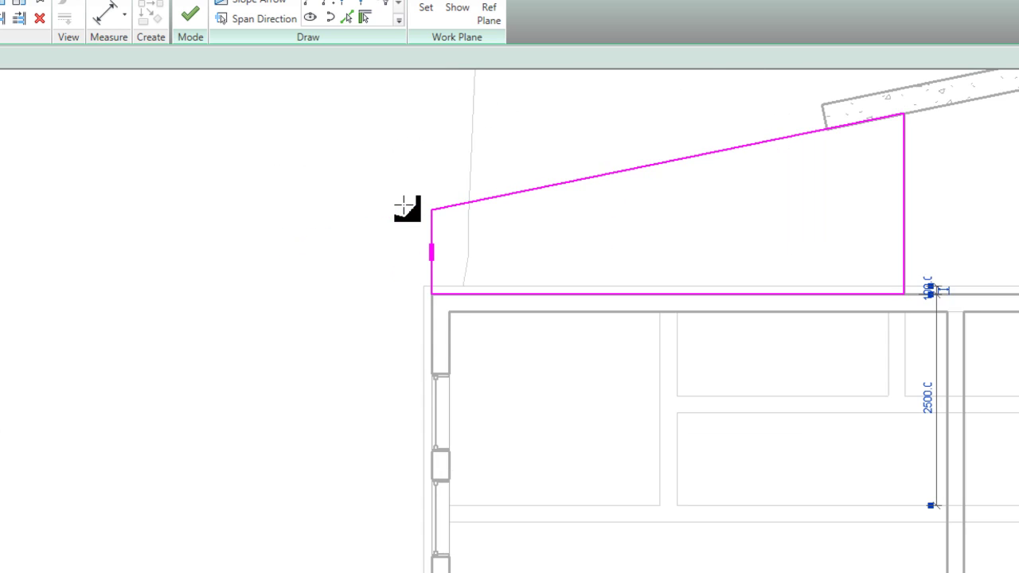
click(191, 25)
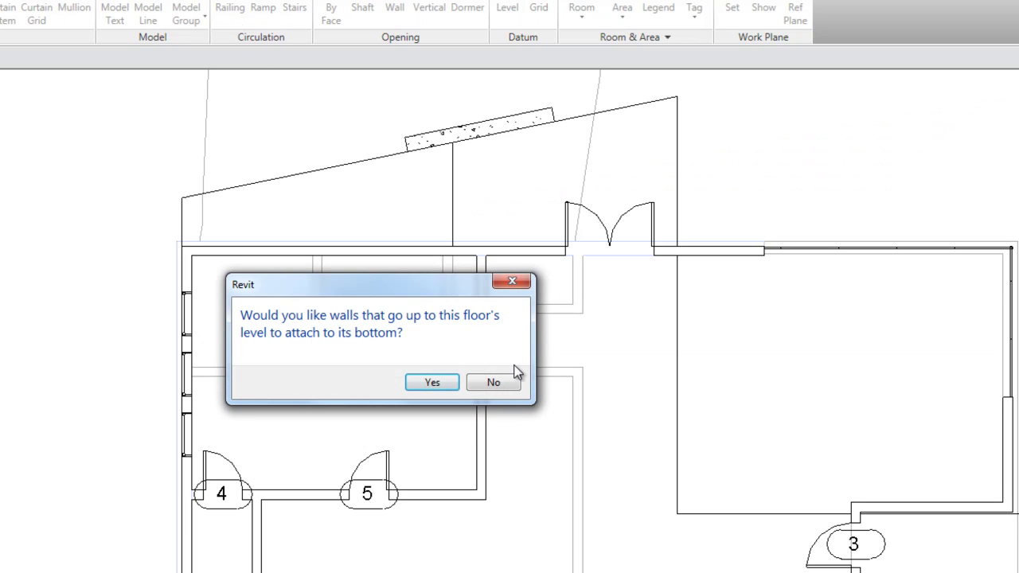
click(493, 382)
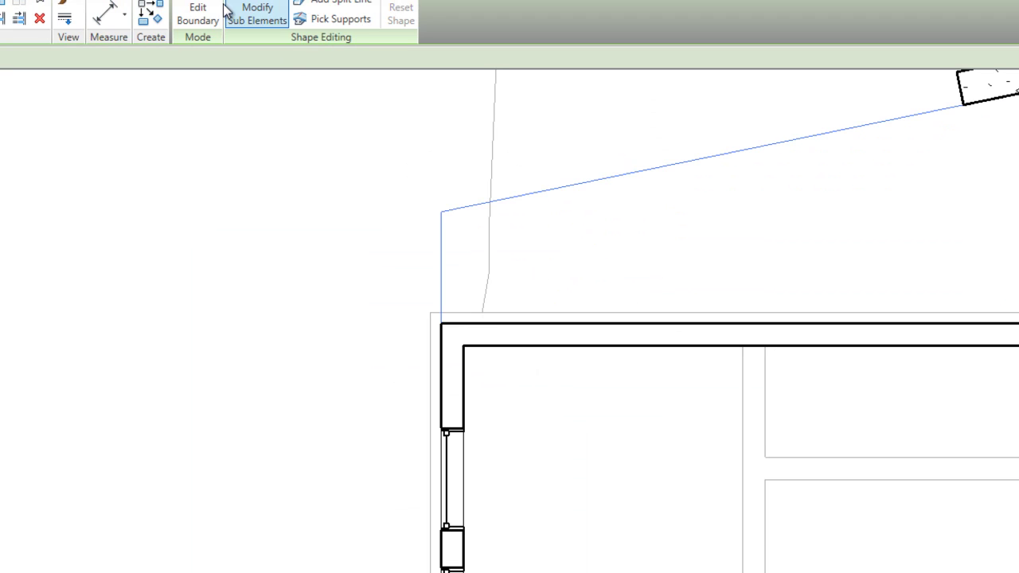
click(169, 1)
click(56, 14)
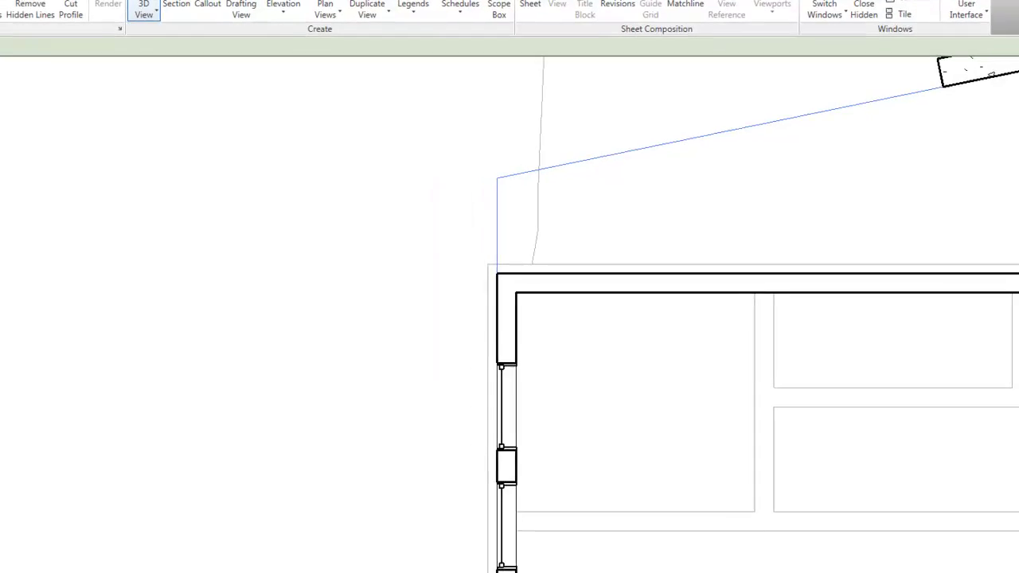
scroll(813, 253, up, 2)
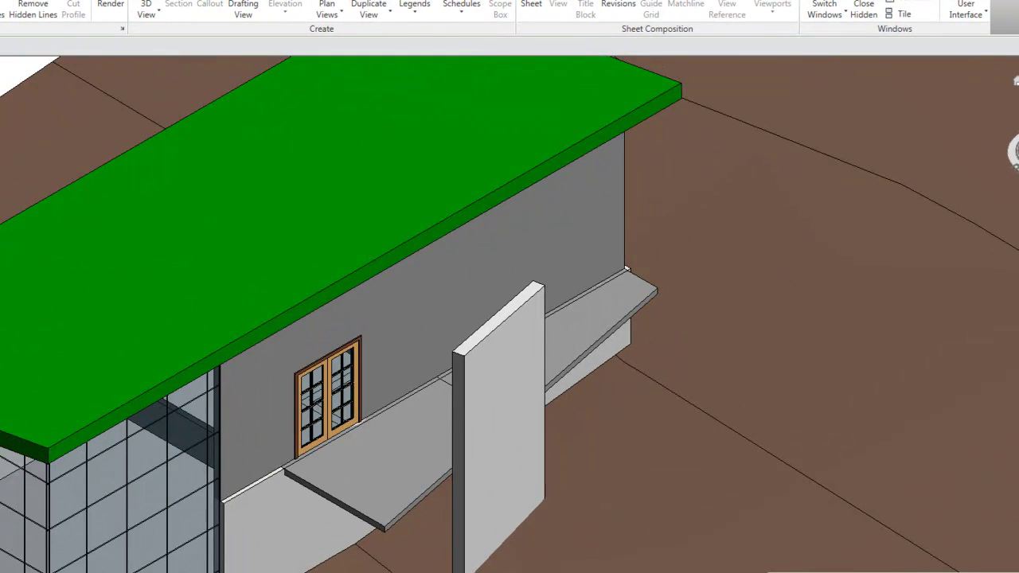
shift+middle_drag(1016, 81, 1015, 151)
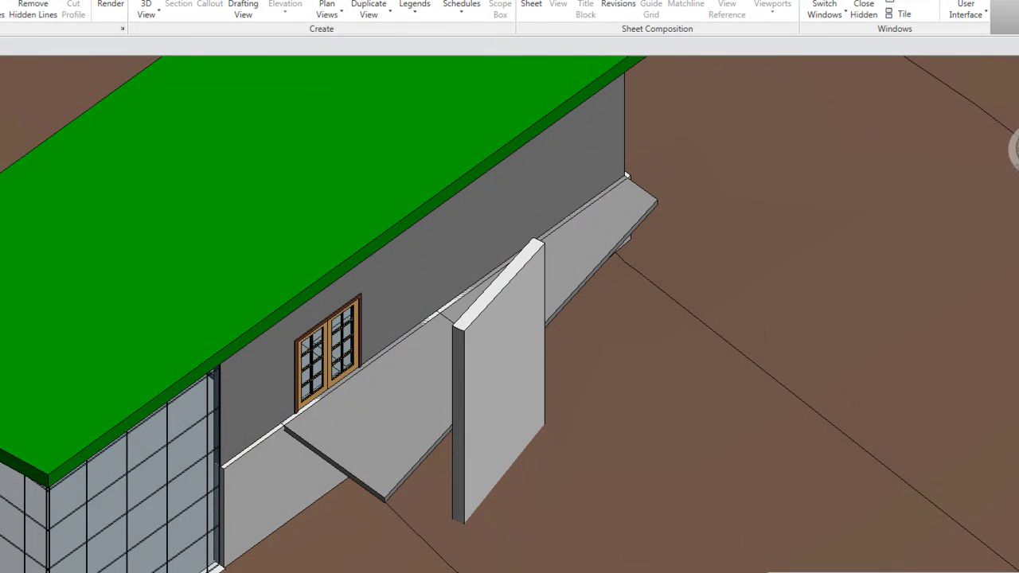
key(ctrl+Tab)
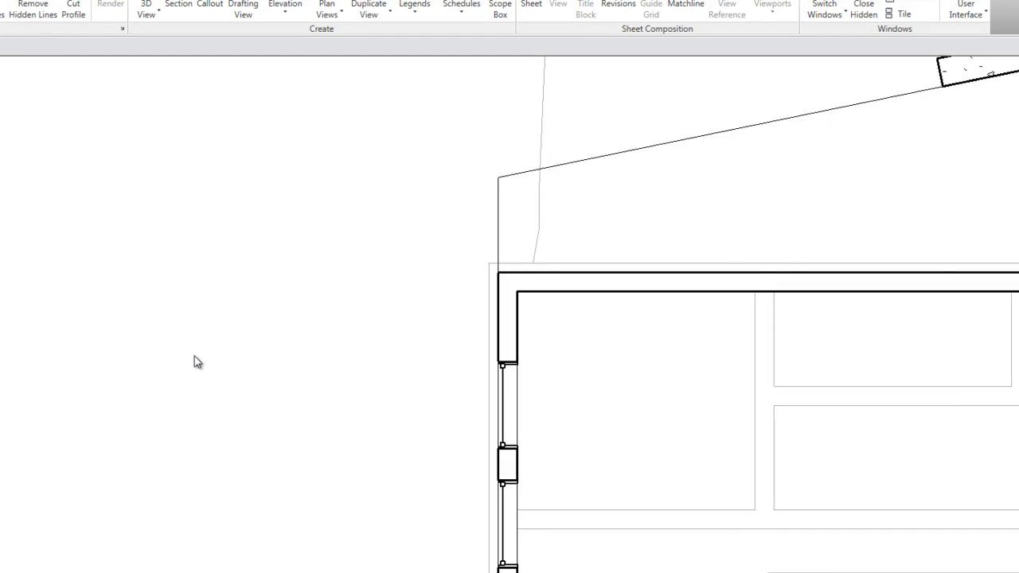
- Edit the new floor's boundary and add a slope arrow from the left-edge midpoint to the right edge
click(491, 231)
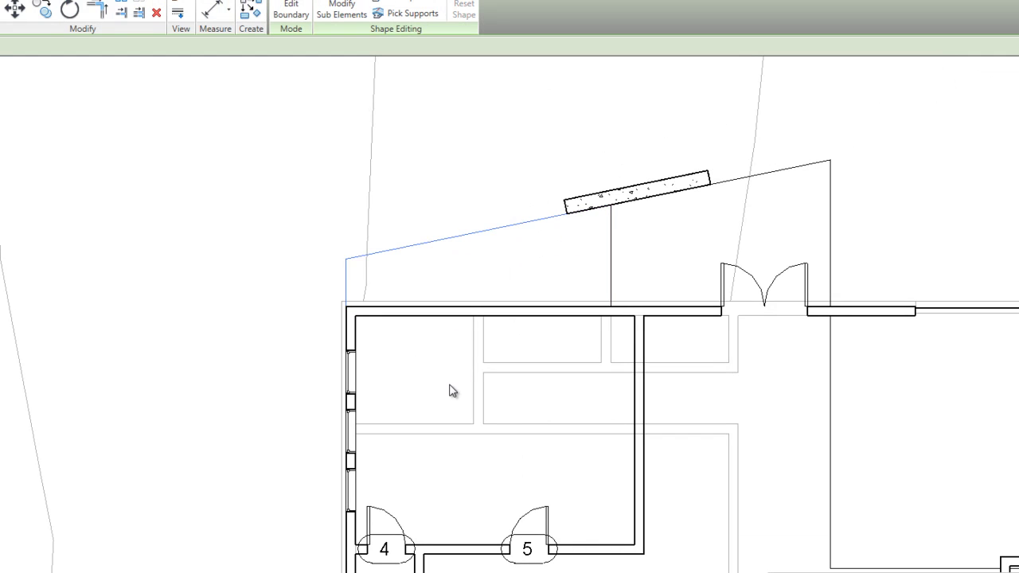
scroll(501, 269, up, 2)
scroll(501, 138, up, 1)
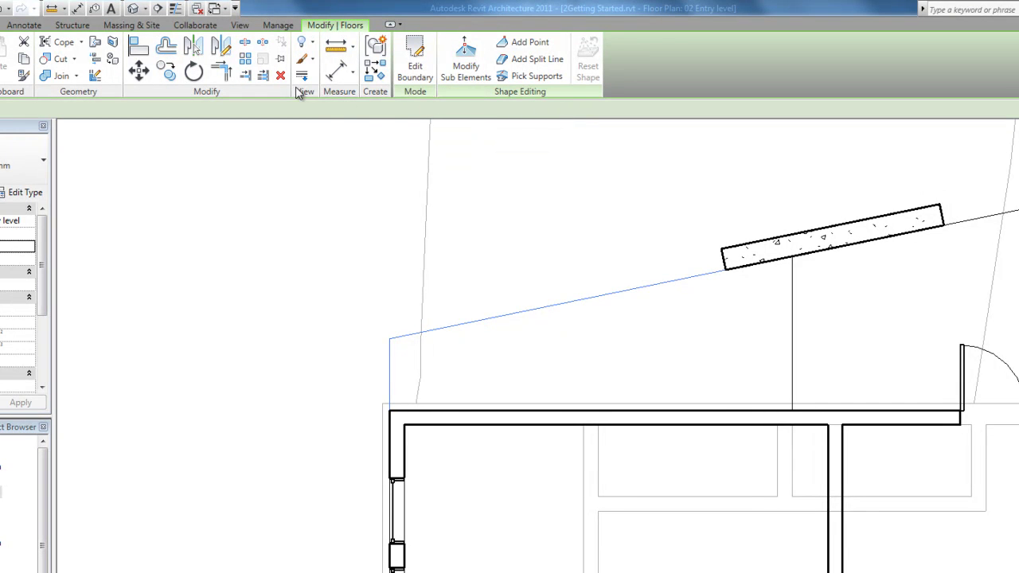
click(414, 66)
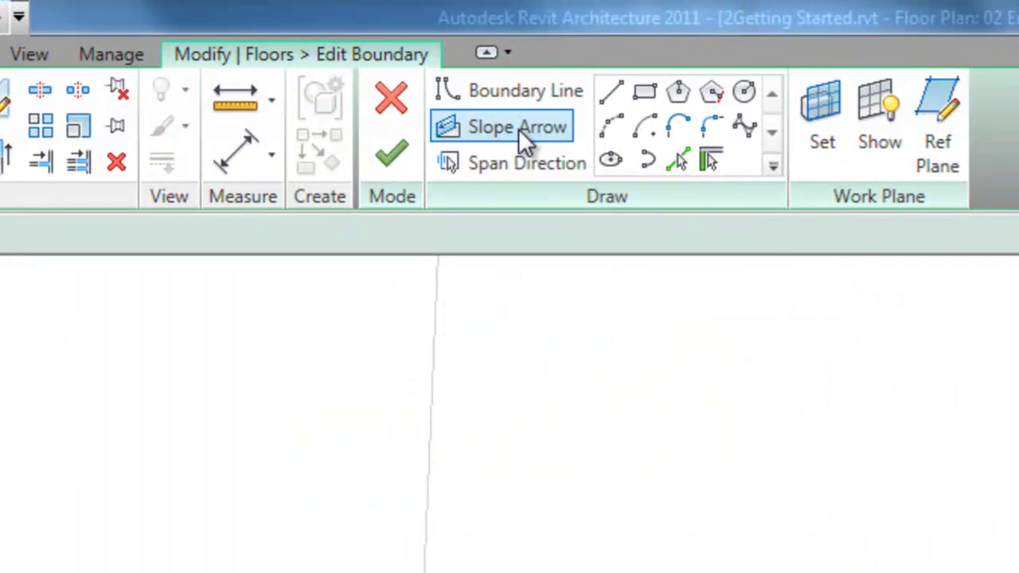
click(512, 121)
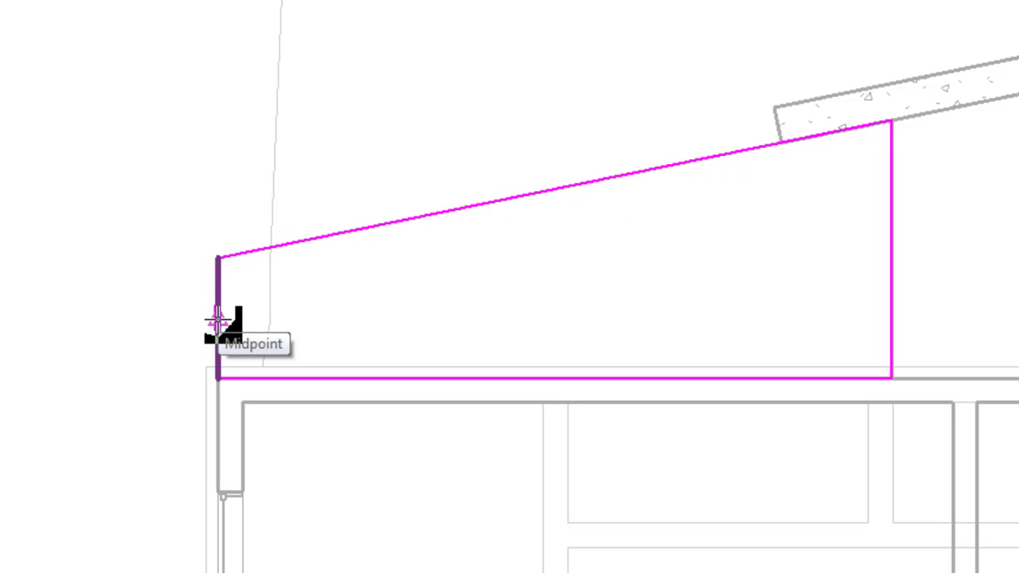
click(218, 320)
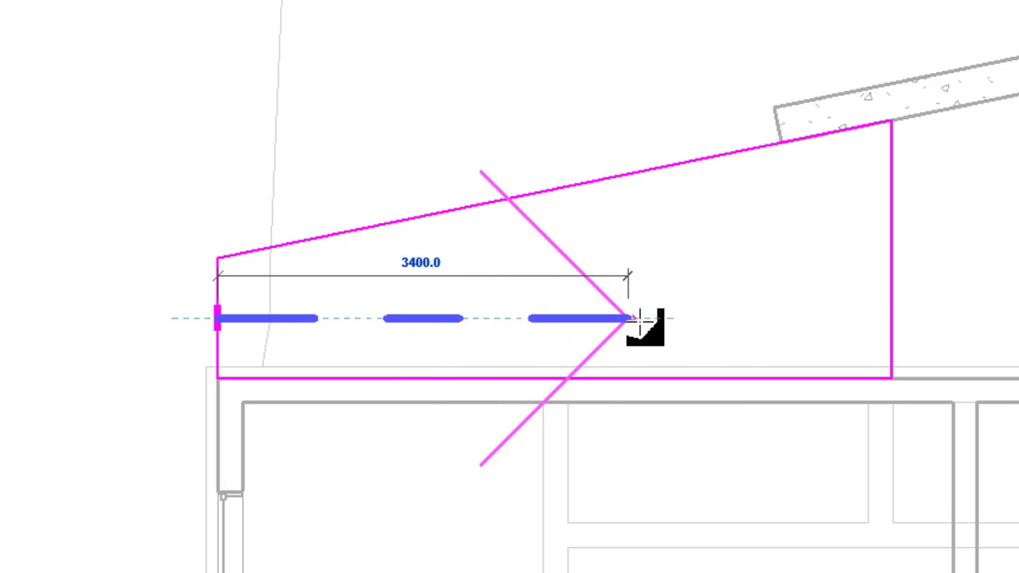
click(892, 319)
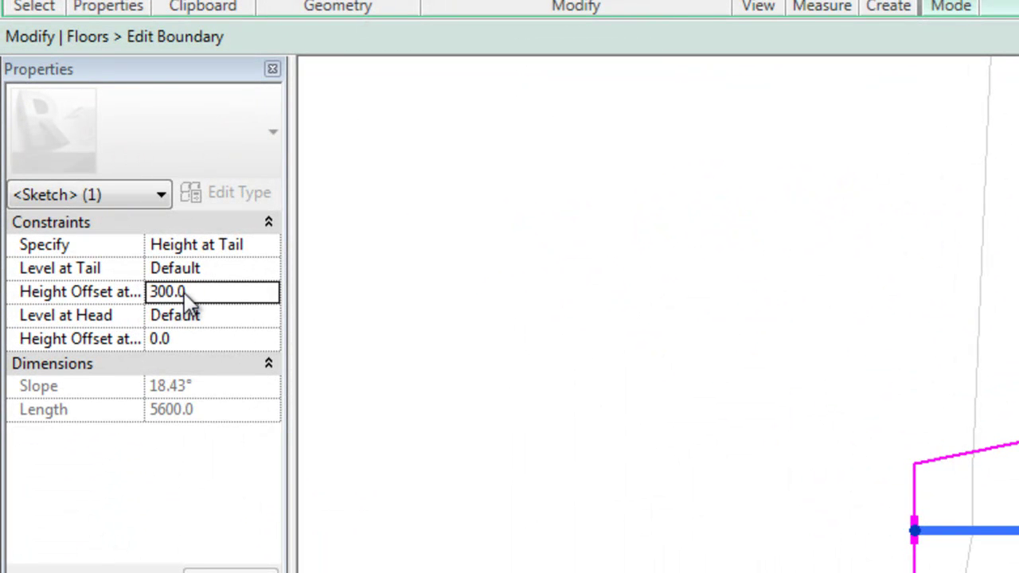
- Set the slope arrow's tail height offset to 300.0, finish the sketch, and decline attaching walls
click(197, 293)
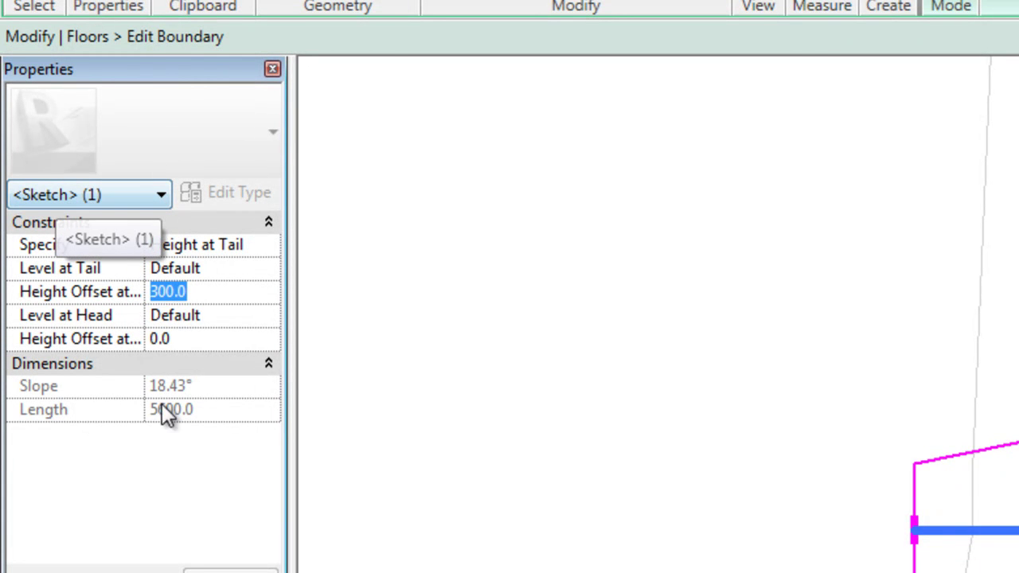
click(212, 293)
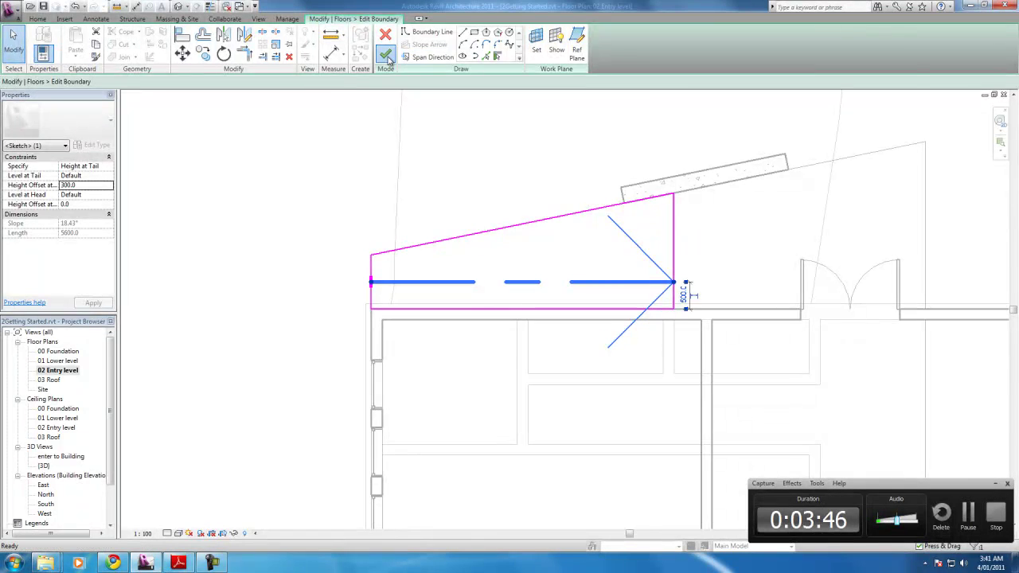
click(386, 55)
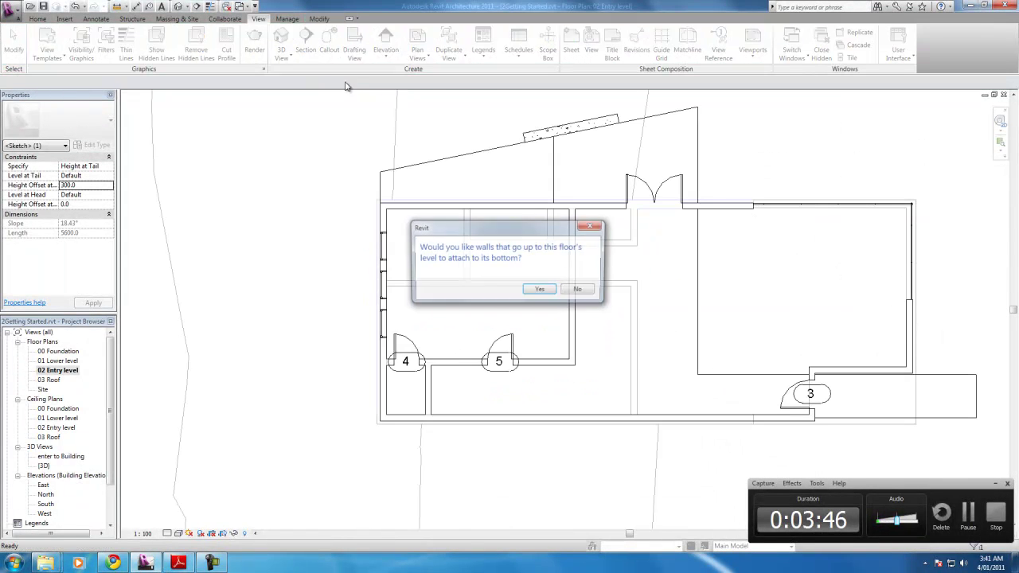
click(580, 290)
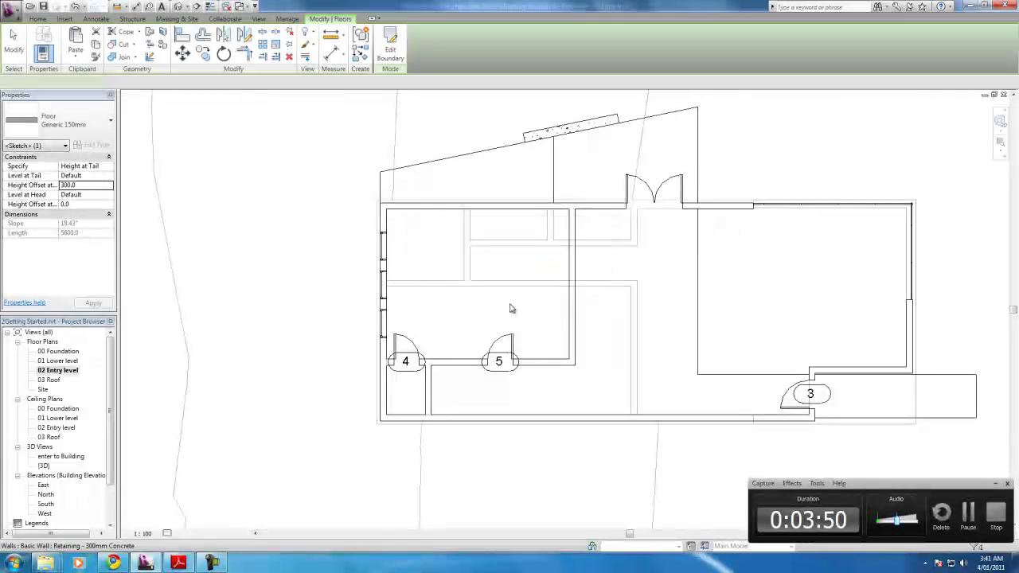
scroll(512, 308, up, 2)
click(260, 20)
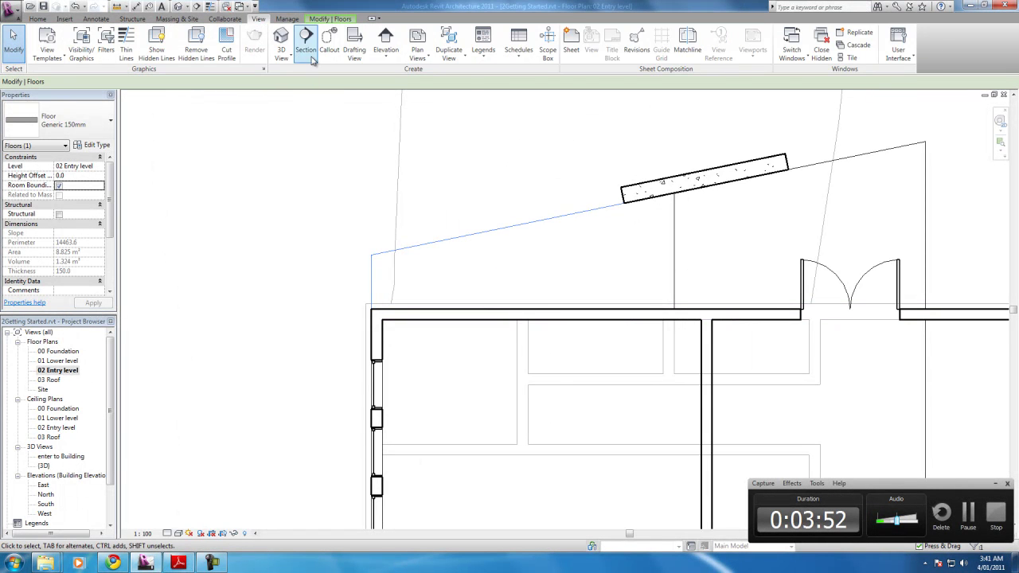
- Open the default 3D view, orbit to the back of the house, and select the entry floor
click(281, 38)
scroll(826, 164, down, 2)
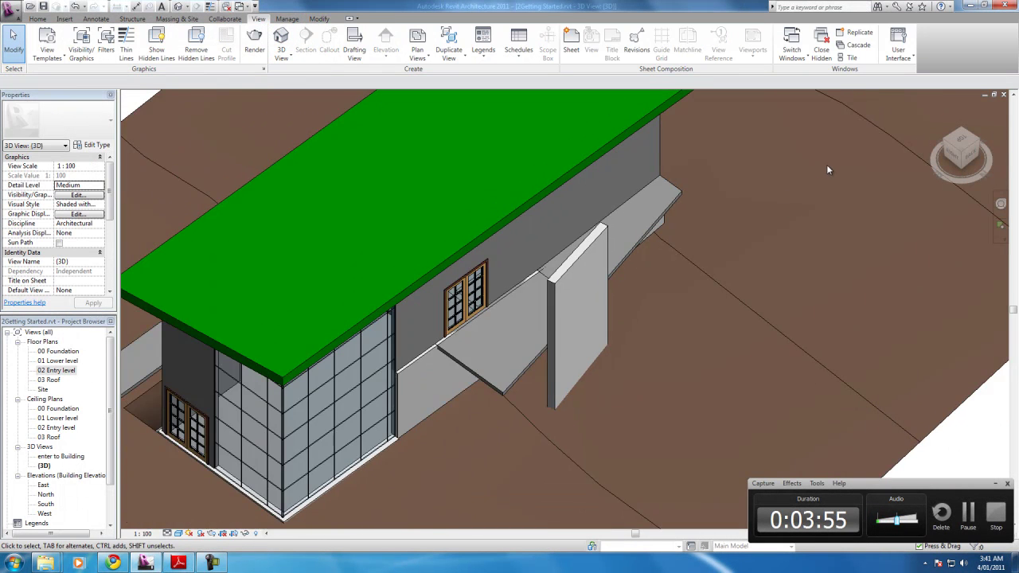
scroll(831, 162, up, 4)
click(965, 148)
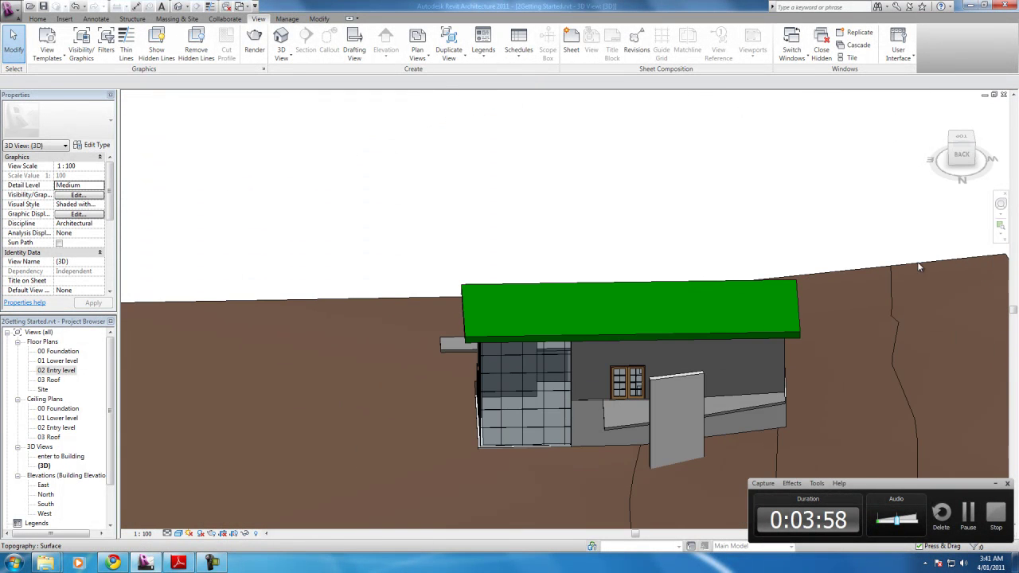
drag(964, 153, 959, 130)
scroll(766, 430, up, 4)
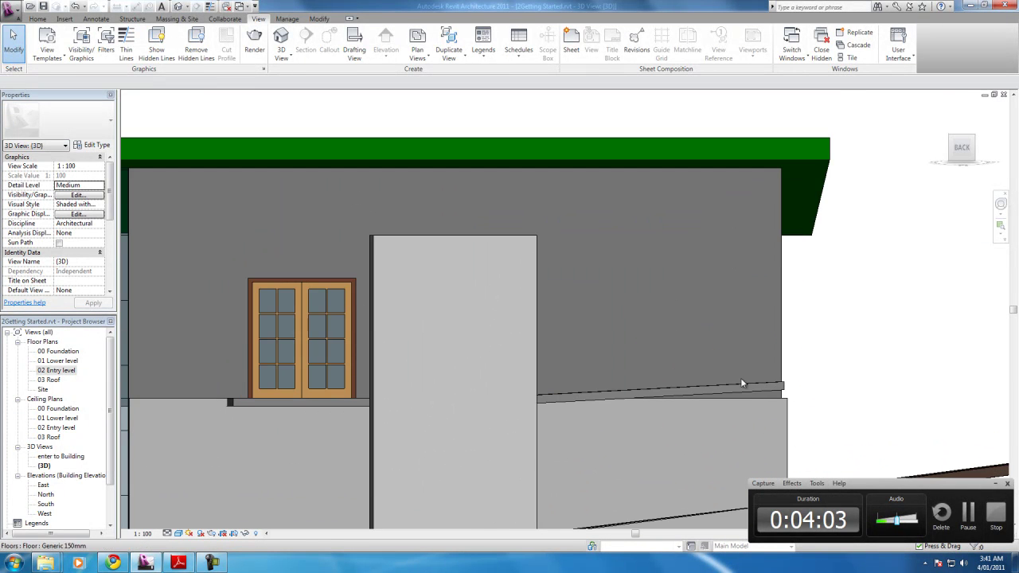
scroll(741, 384, up, 1)
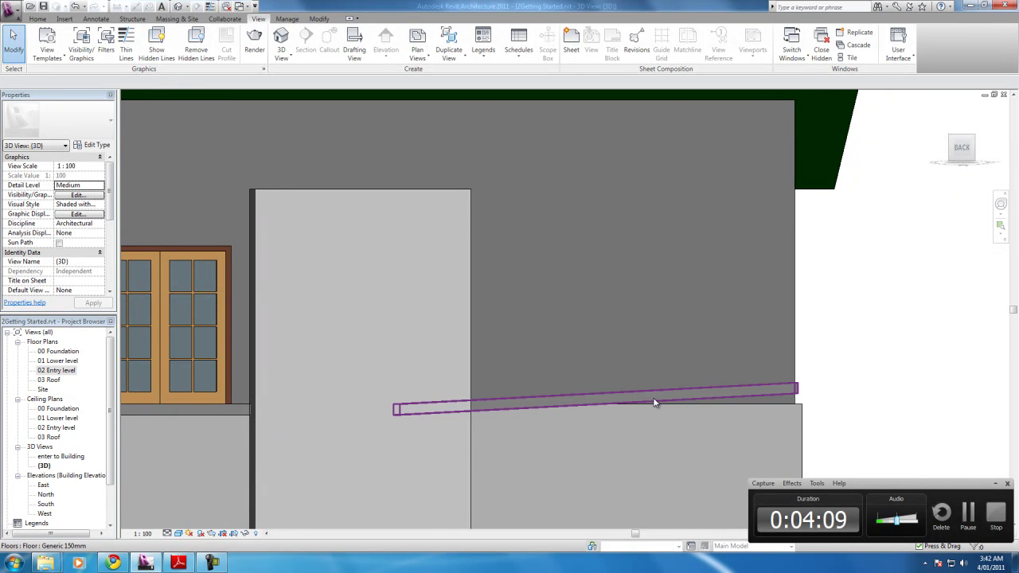
click(968, 514)
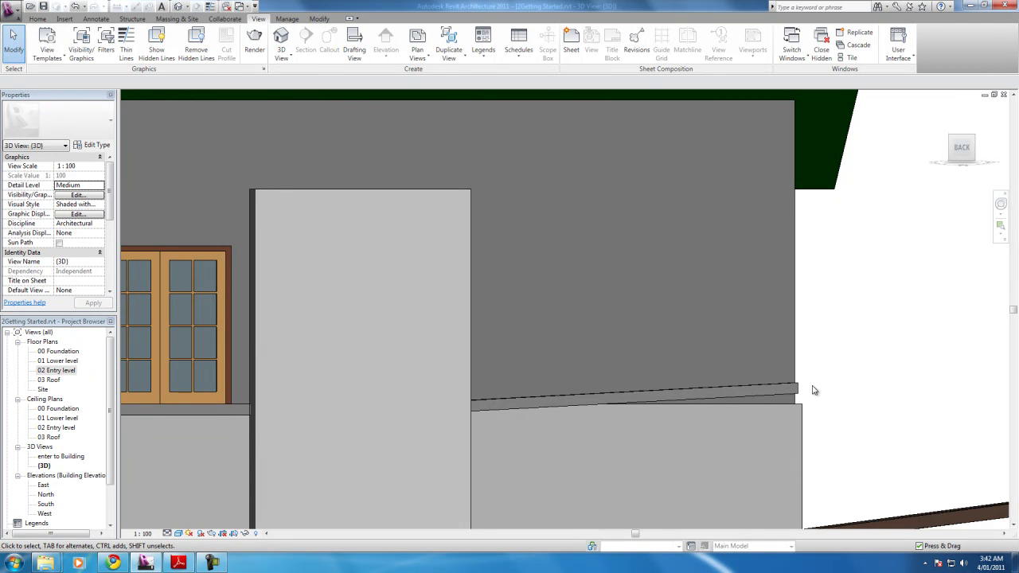
click(763, 387)
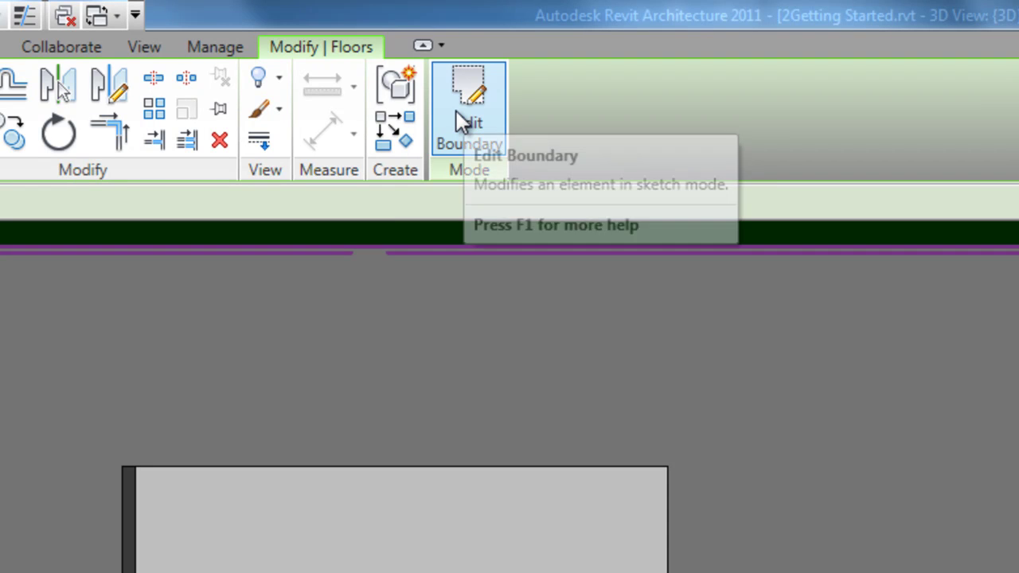
- Edit the floor boundary from a top view and change the slope arrow's tail offset to -300.0
click(456, 111)
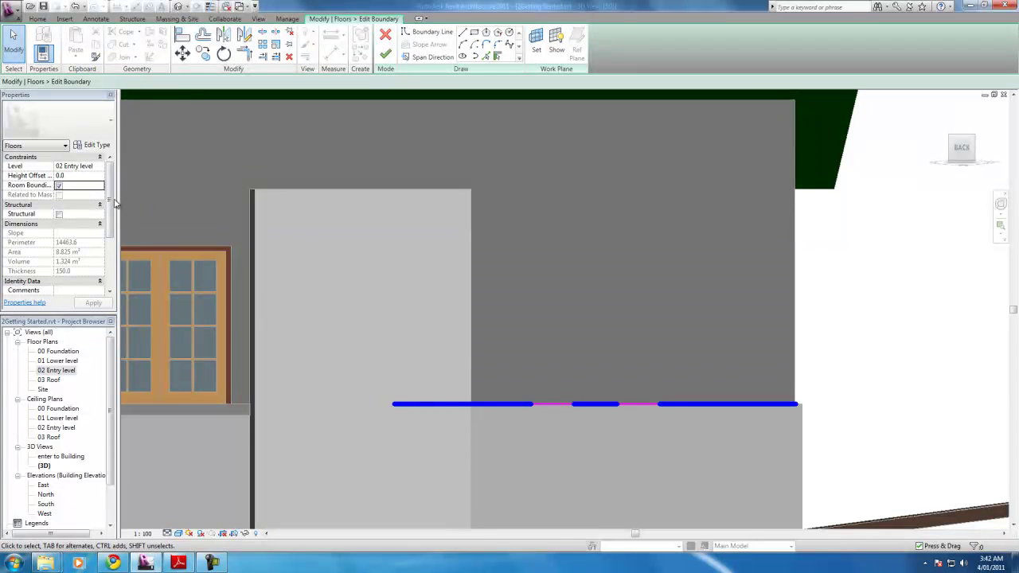
drag(962, 150, 965, 139)
click(962, 139)
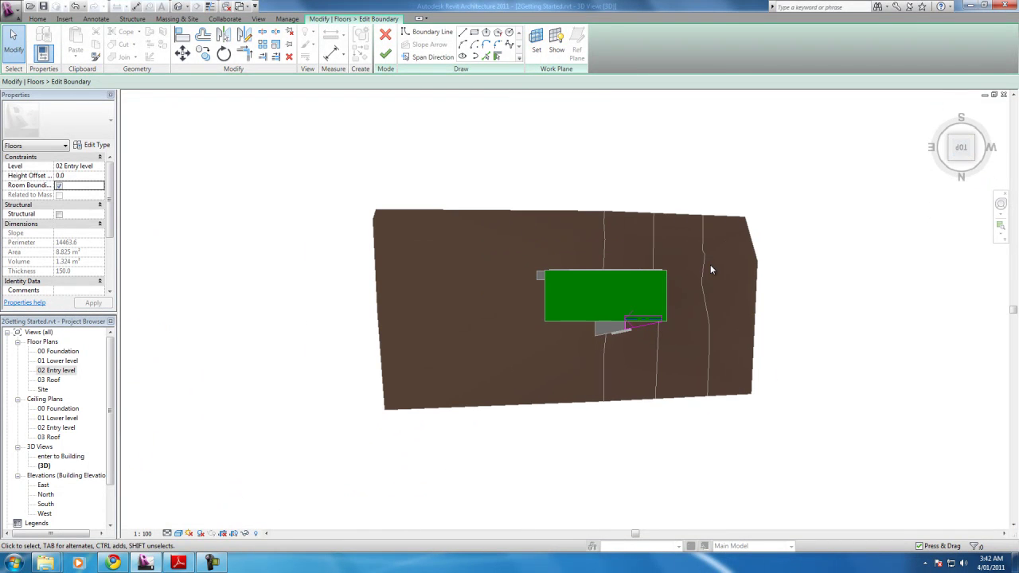
scroll(635, 315, up, 8)
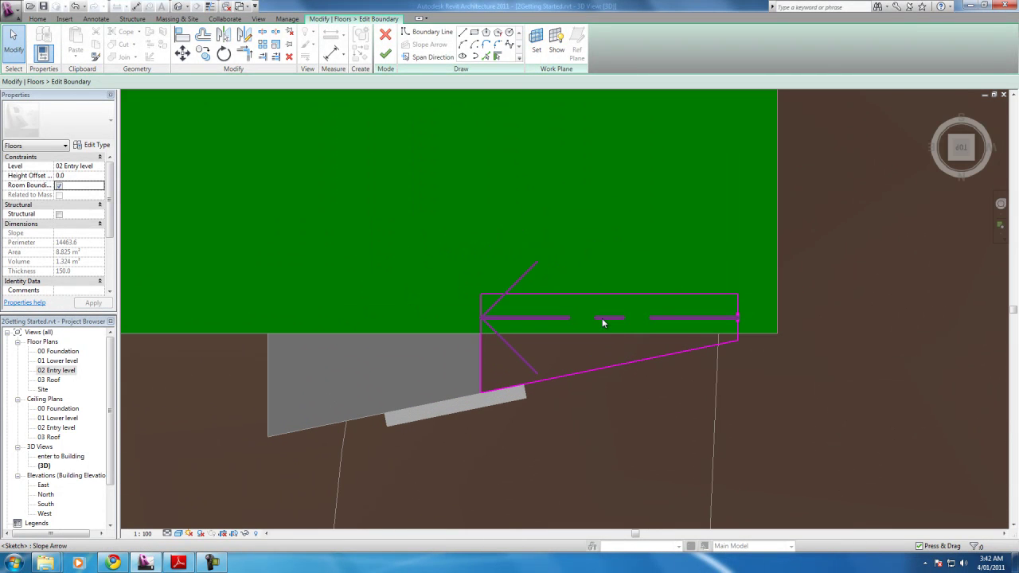
click(602, 319)
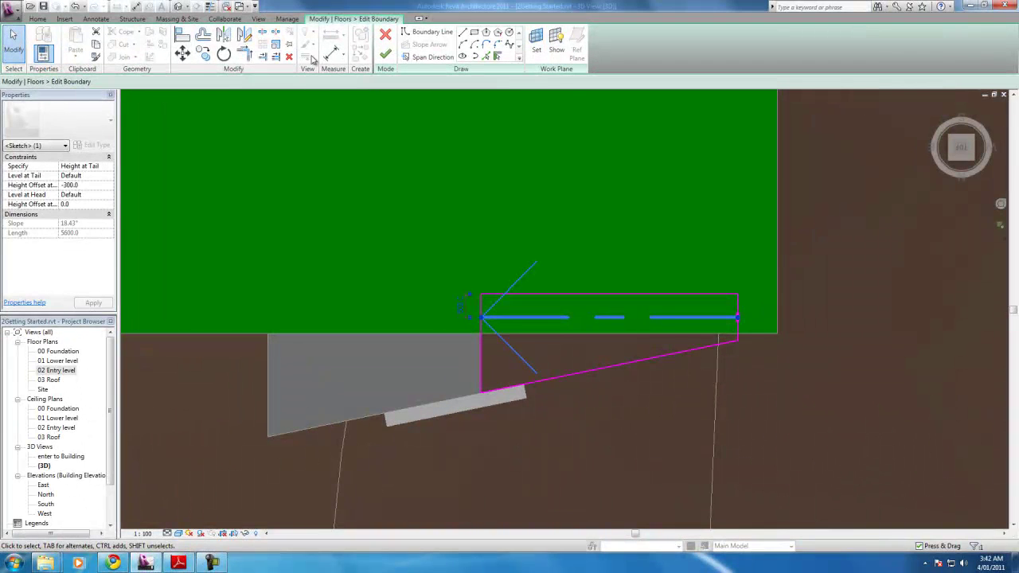
click(384, 55)
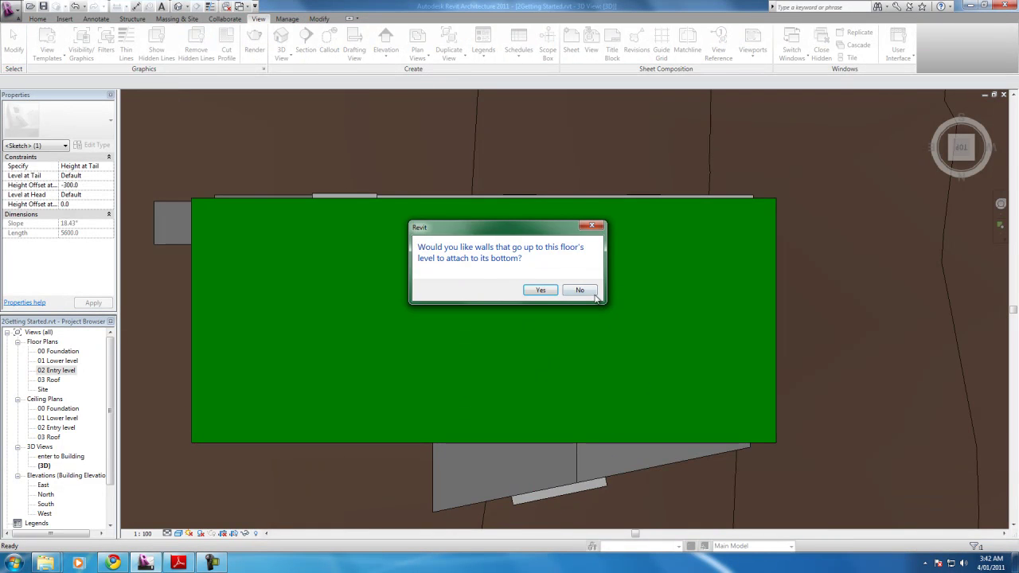
- Decline attaching walls, then orbit and zoom the 3D view to check the downward-sloping floor
click(594, 292)
scroll(824, 400, up, 2)
scroll(905, 196, up, 1)
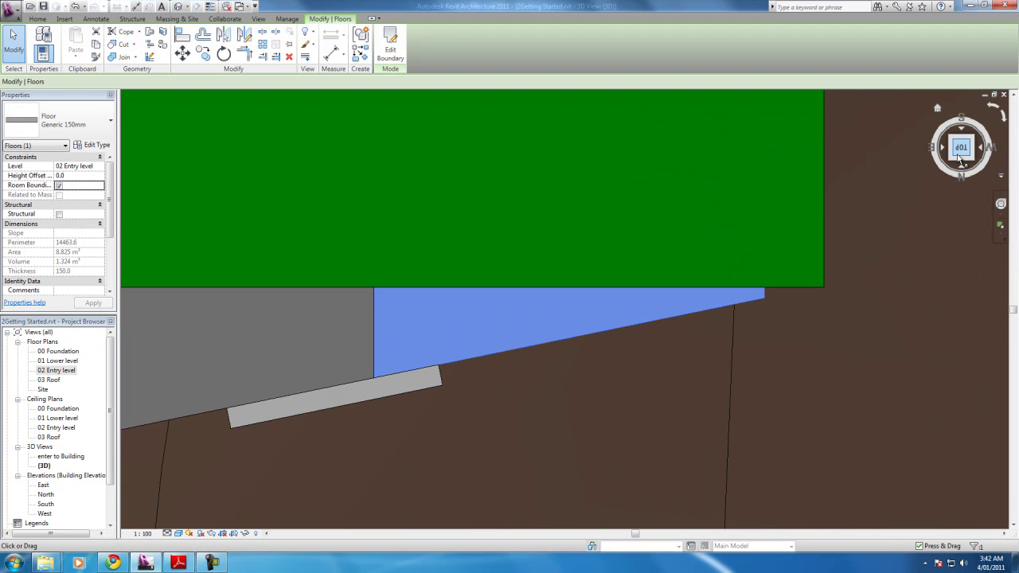
scroll(960, 142, up, 2)
drag(961, 142, 912, 158)
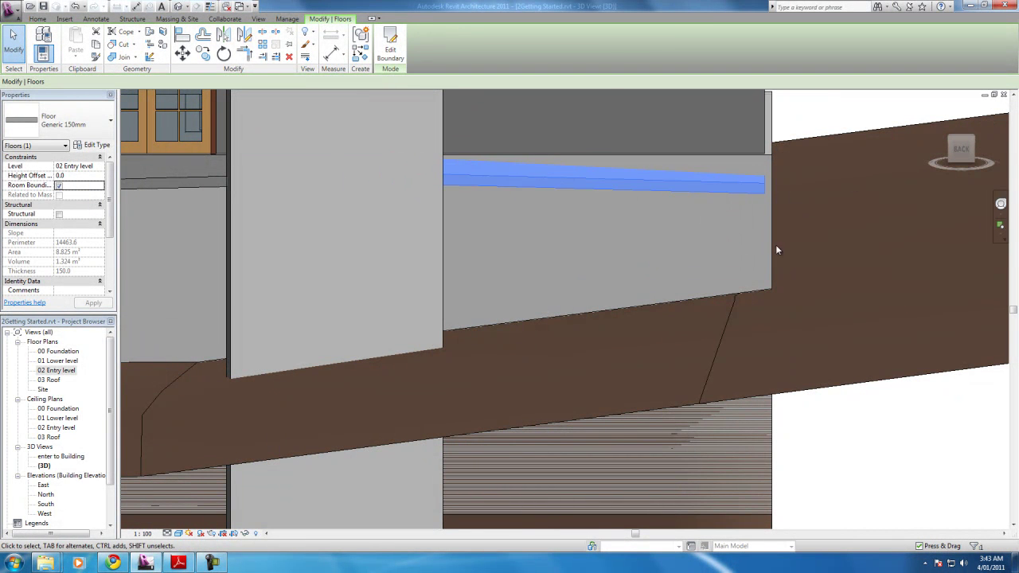
scroll(593, 325, down, 2)
scroll(603, 334, down, 3)
scroll(629, 338, up, 5)
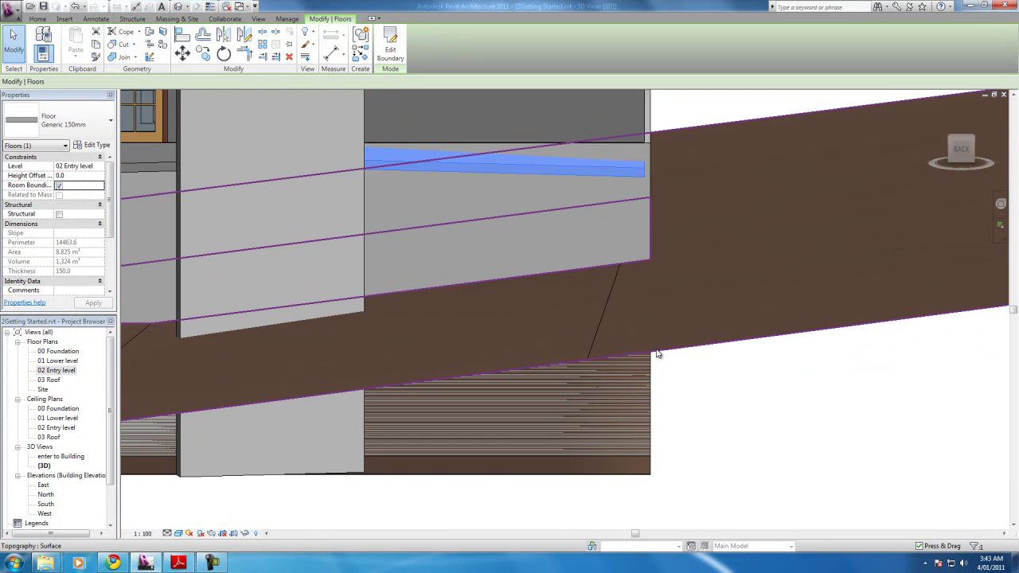
scroll(657, 356, up, 2)
scroll(661, 350, down, 4)
scroll(680, 325, up, 3)
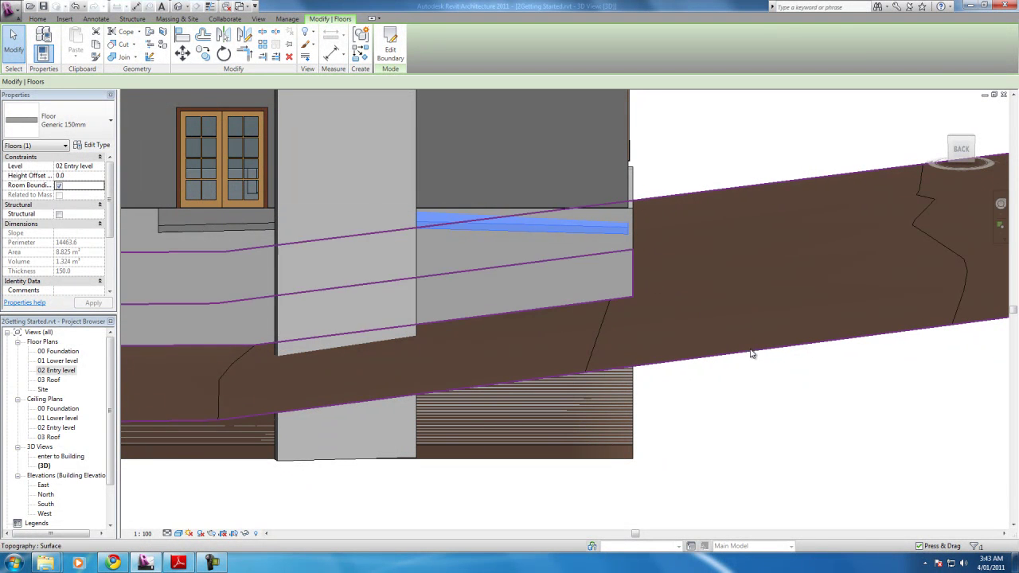
click(963, 139)
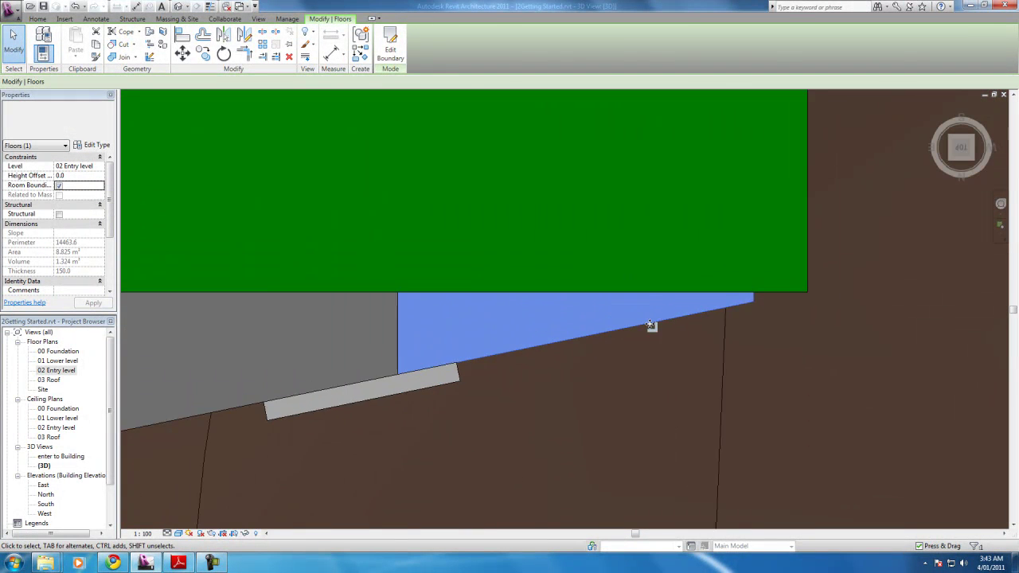
- Open the Site plan, start editing the toposurface, and nudge its bottom-left boundary point
double_click(44, 389)
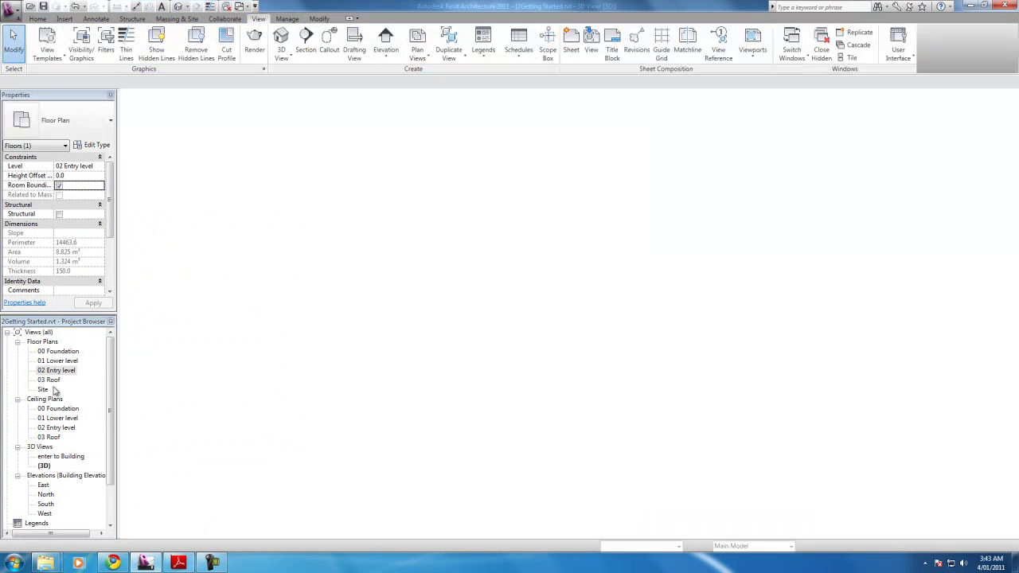
scroll(473, 250, down, 4)
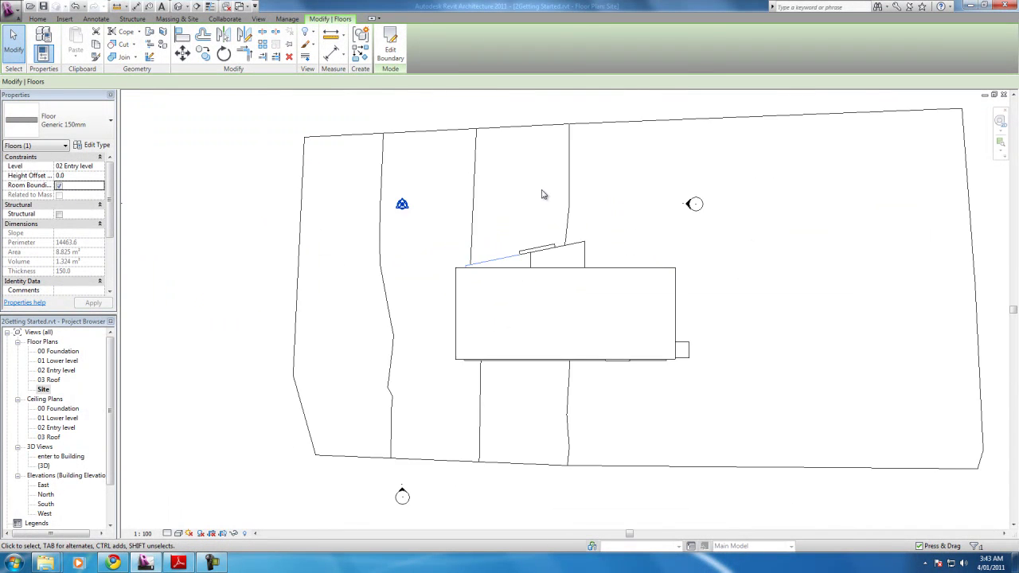
scroll(513, 403, up, 1)
scroll(510, 398, down, 2)
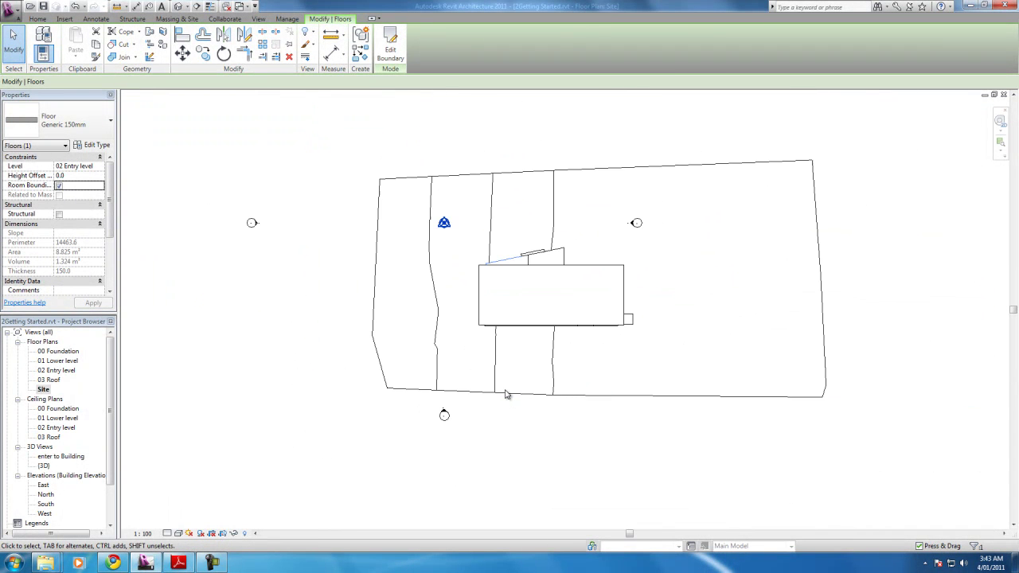
scroll(485, 203, up, 2)
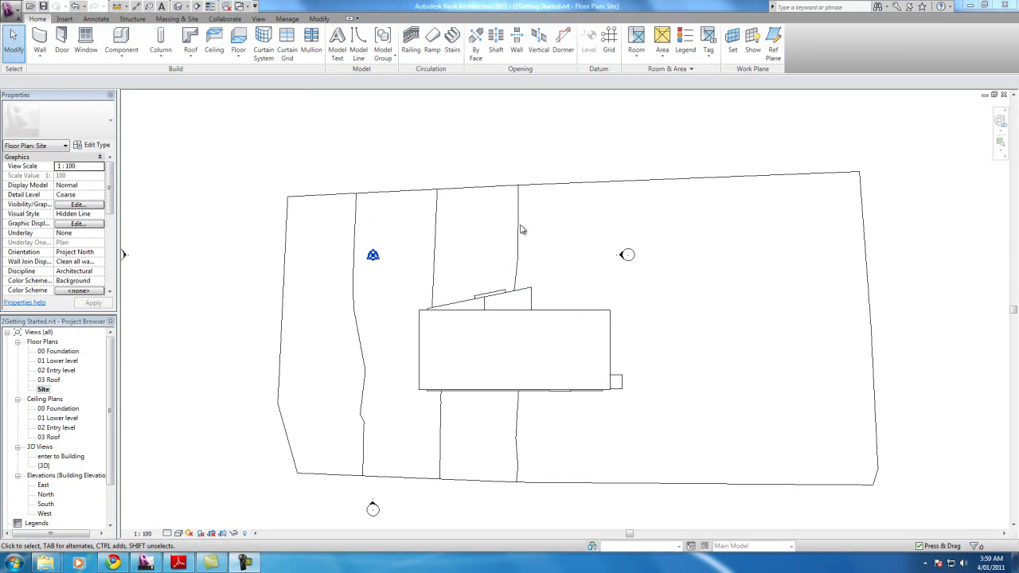
click(518, 223)
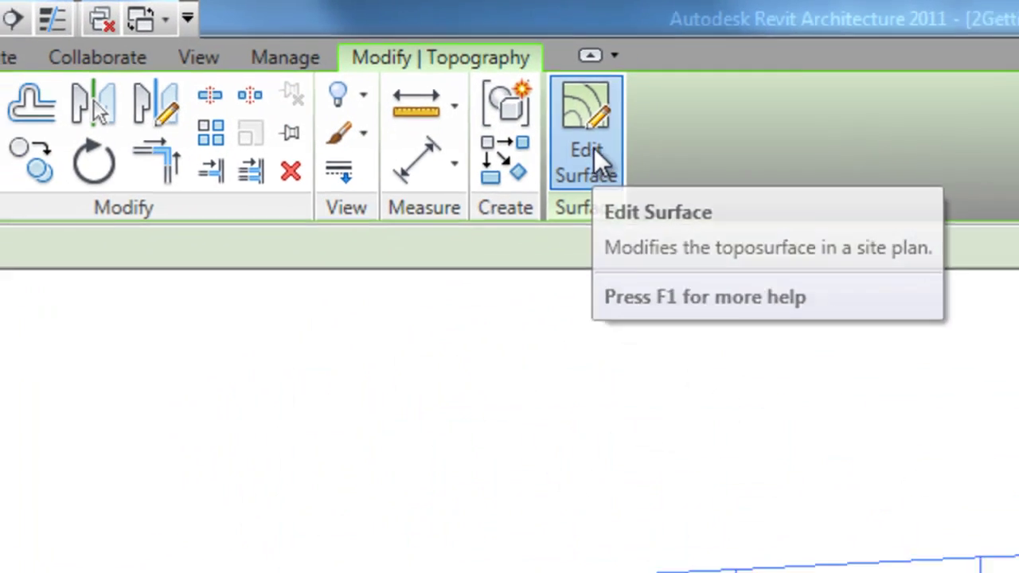
click(595, 151)
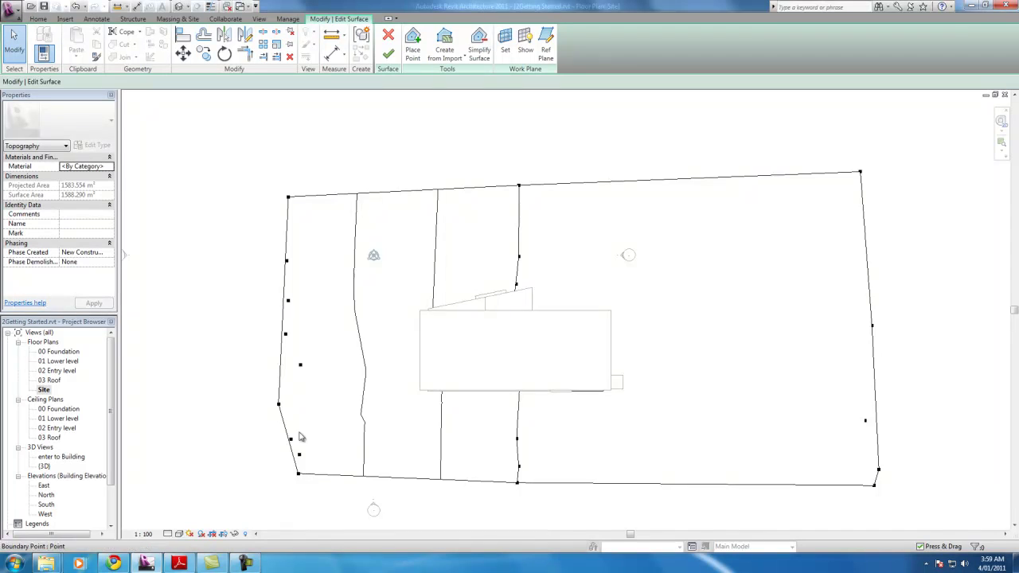
scroll(274, 466, down, 2)
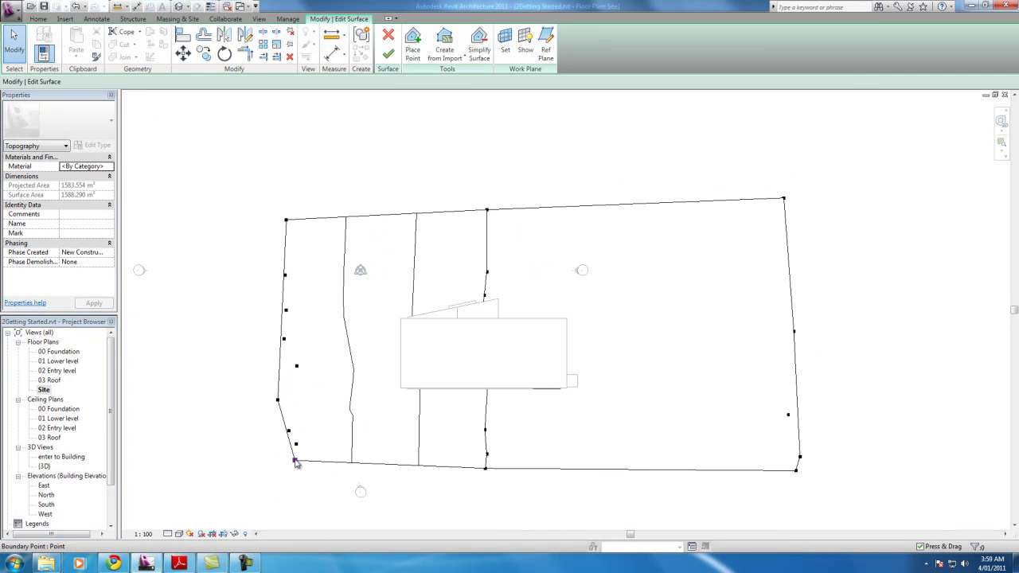
drag(295, 464, 275, 467)
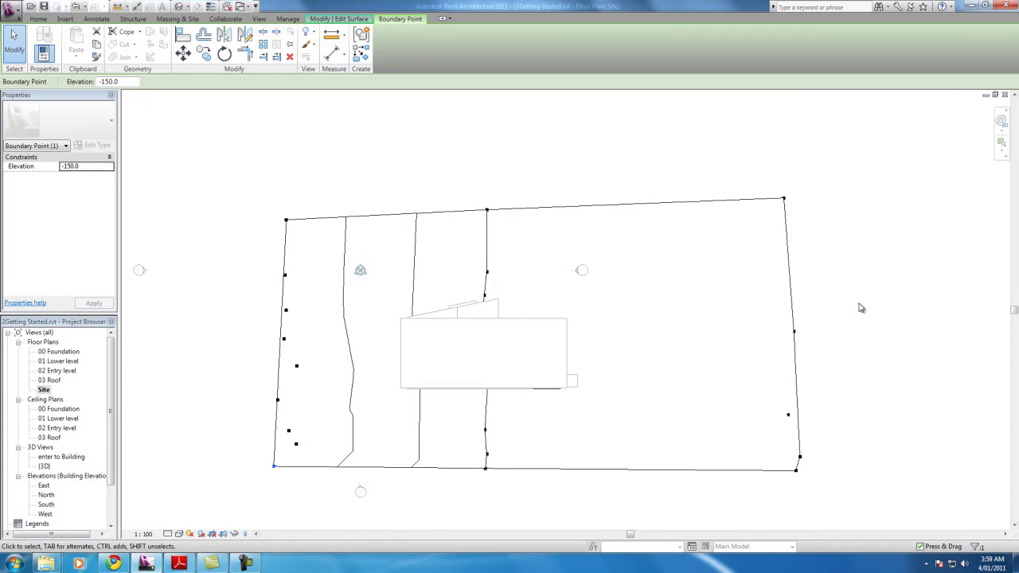
- Move a topo point onto the entry floor's corner and set its elevation to -300.0
scroll(510, 363, up, 2)
scroll(339, 298, up, 1)
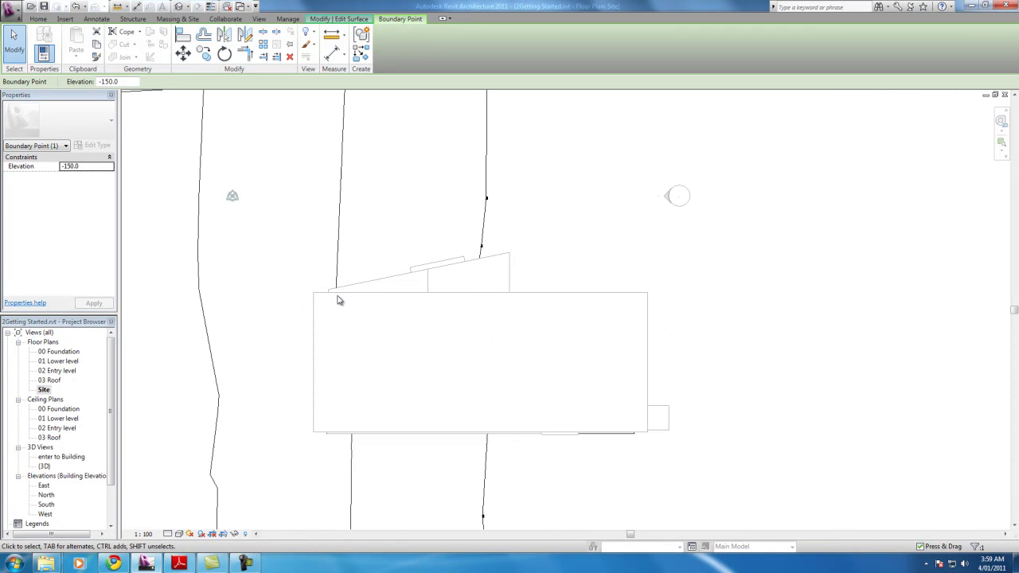
scroll(334, 297, up, 1)
scroll(211, 289, up, 1)
scroll(211, 289, up, 1)
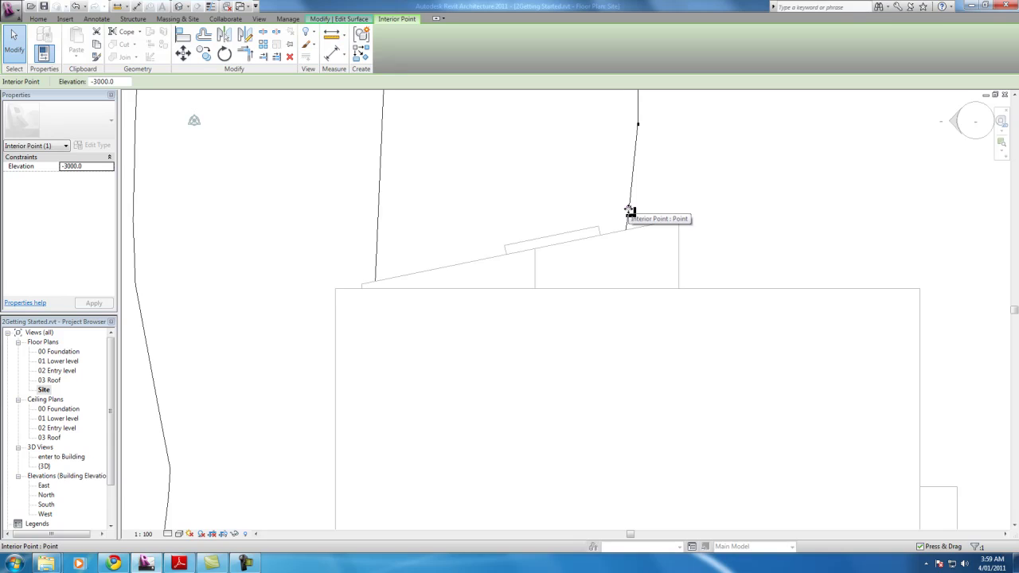
drag(629, 211, 379, 266)
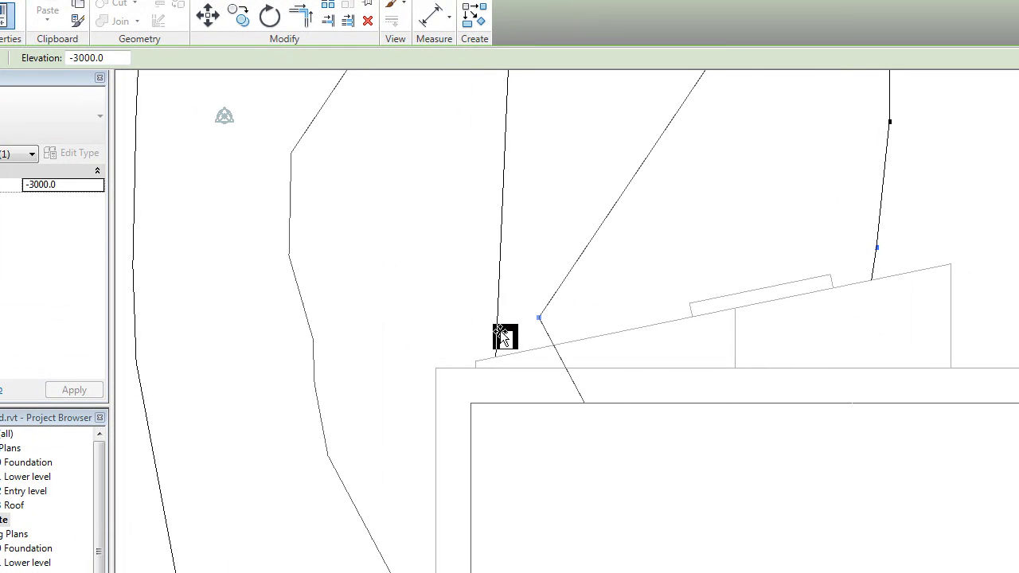
drag(505, 336, 475, 363)
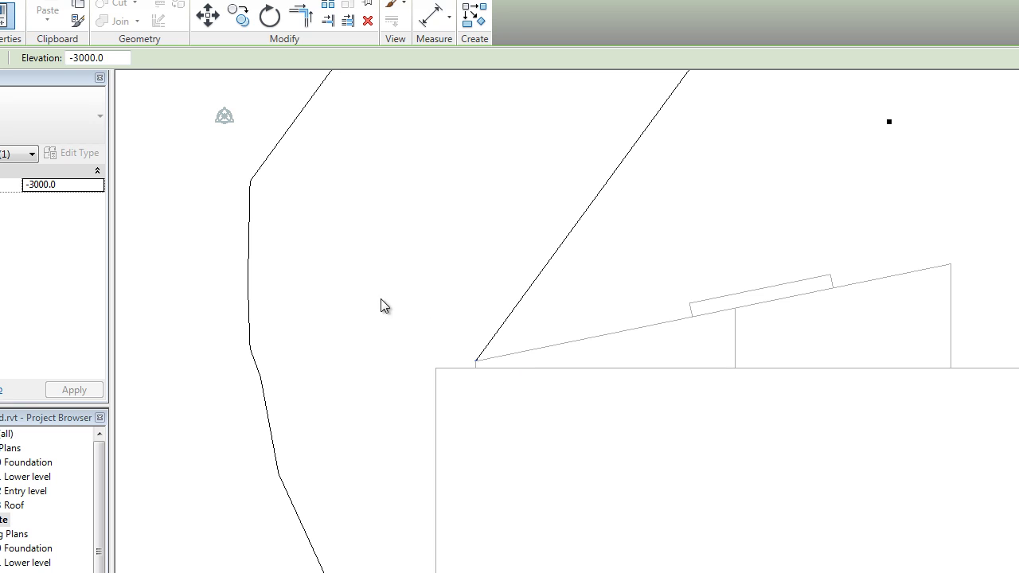
click(70, 190)
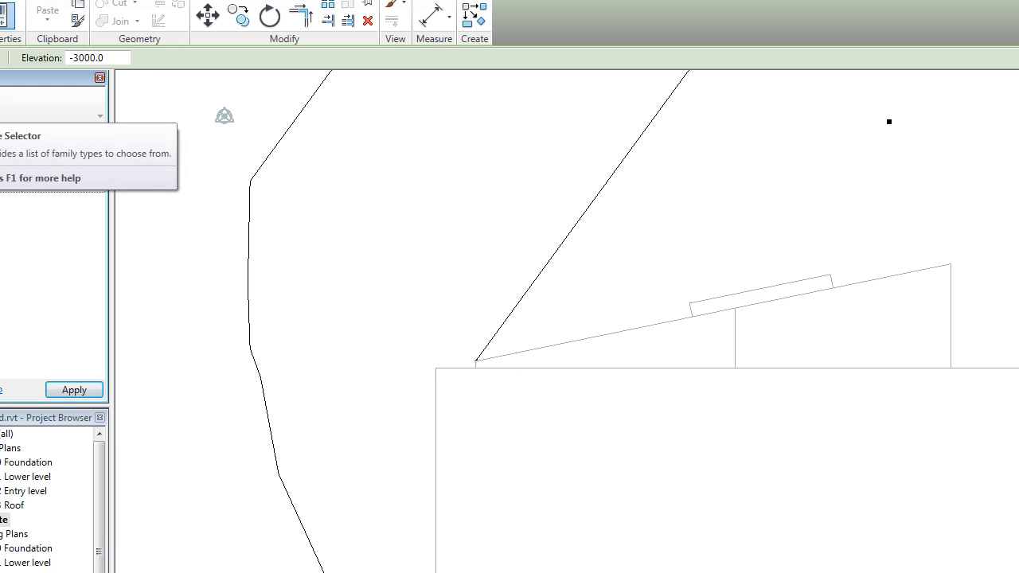
key(Return)
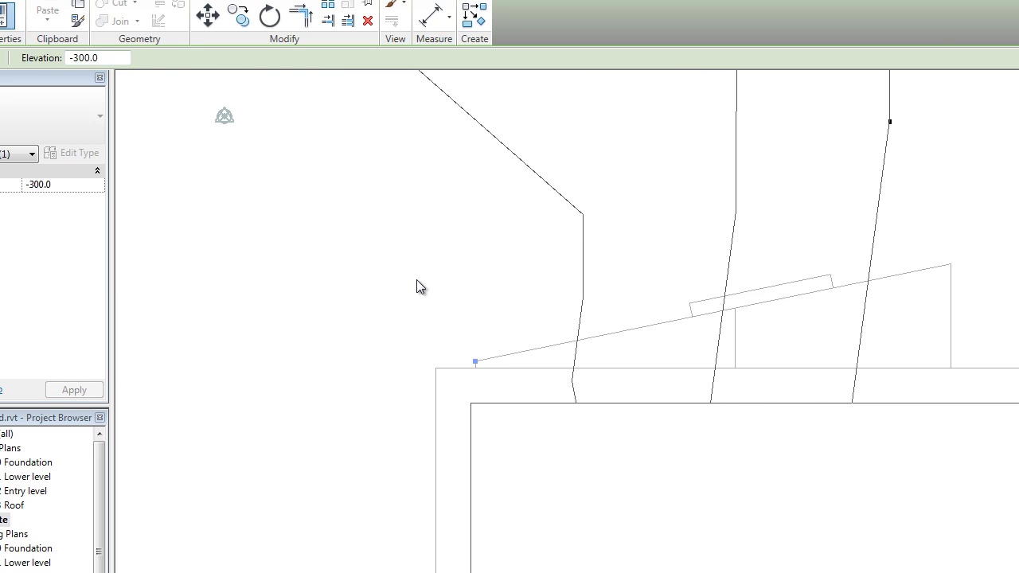
- Open the default 3D view, check the lowered terrain, and finish the toposurface edit
click(391, 2)
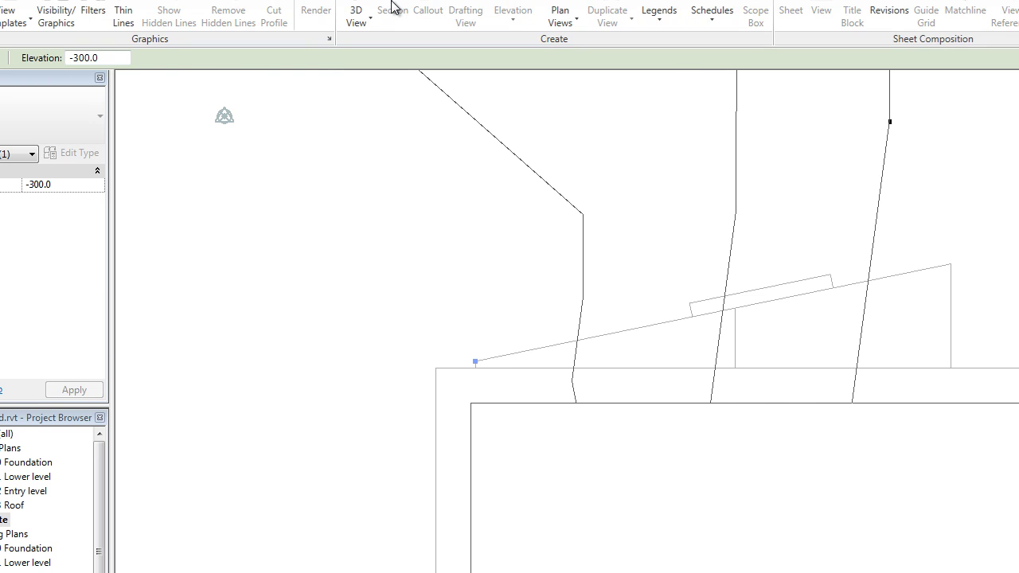
click(357, 15)
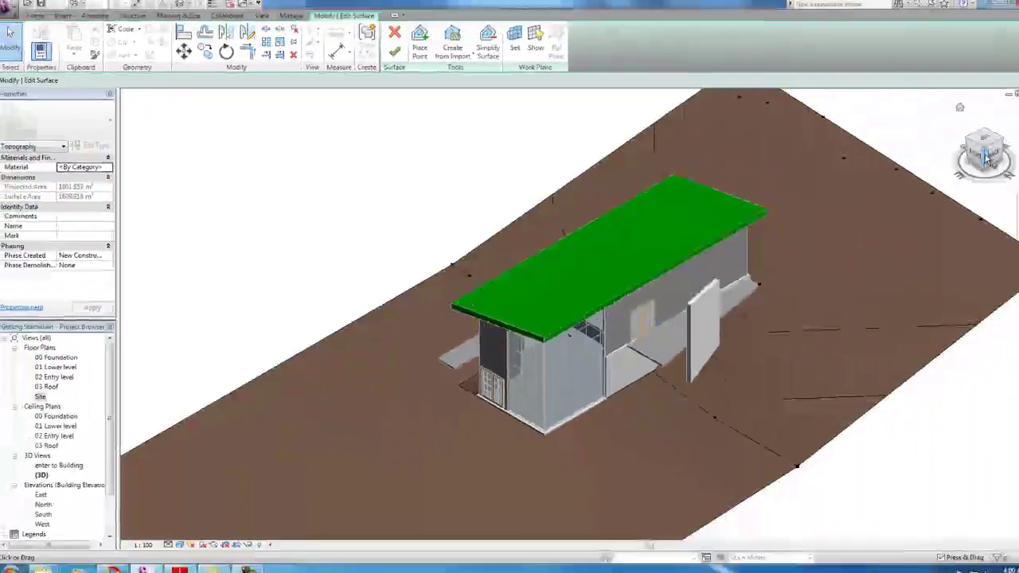
drag(988, 159, 752, 150)
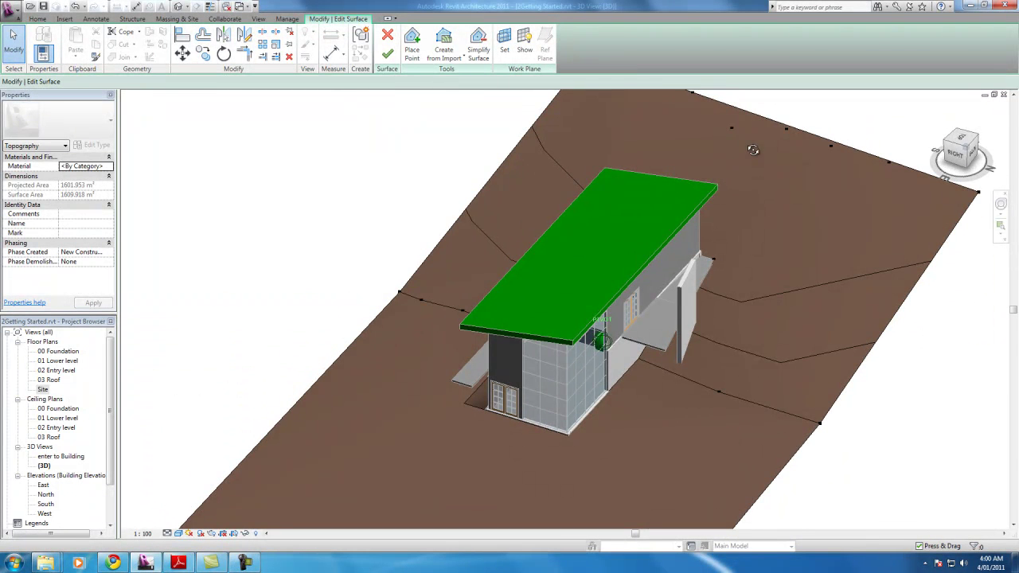
click(388, 57)
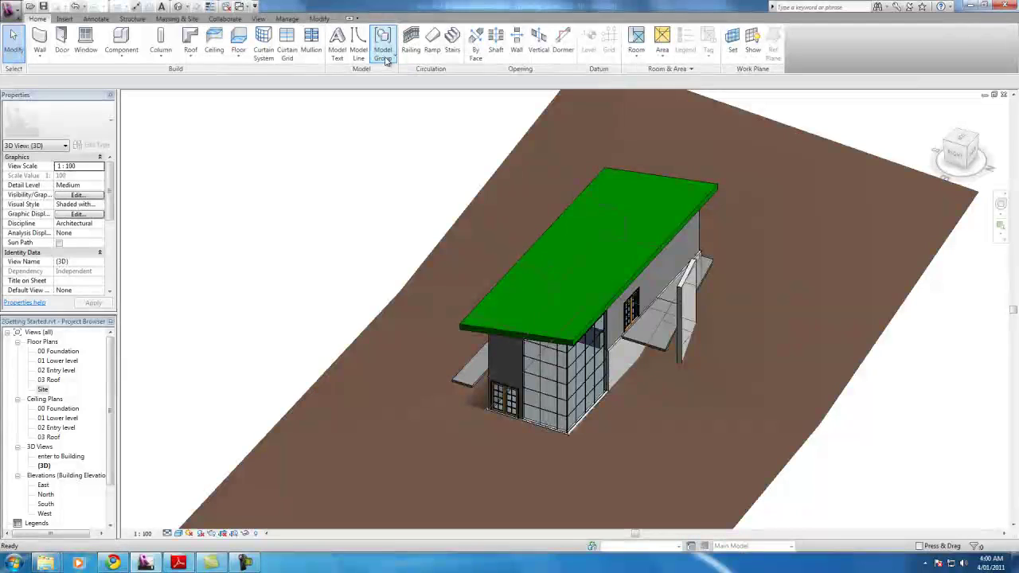
- Inspect the terrain meeting the sloped entry floor from several back and corner angles
shift+middle_drag(886, 360, 479, 296)
drag(972, 156, 443, 269)
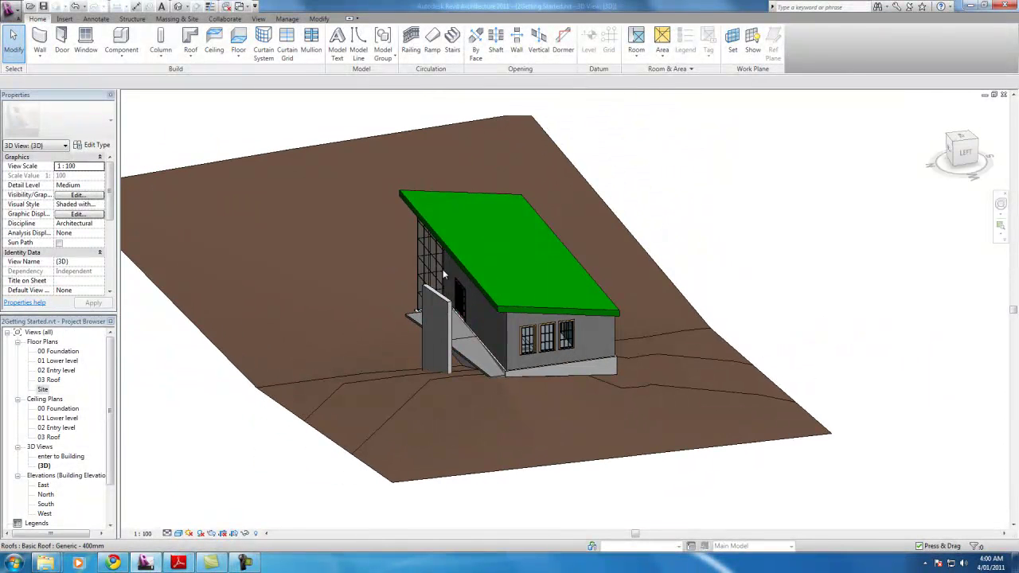
click(956, 157)
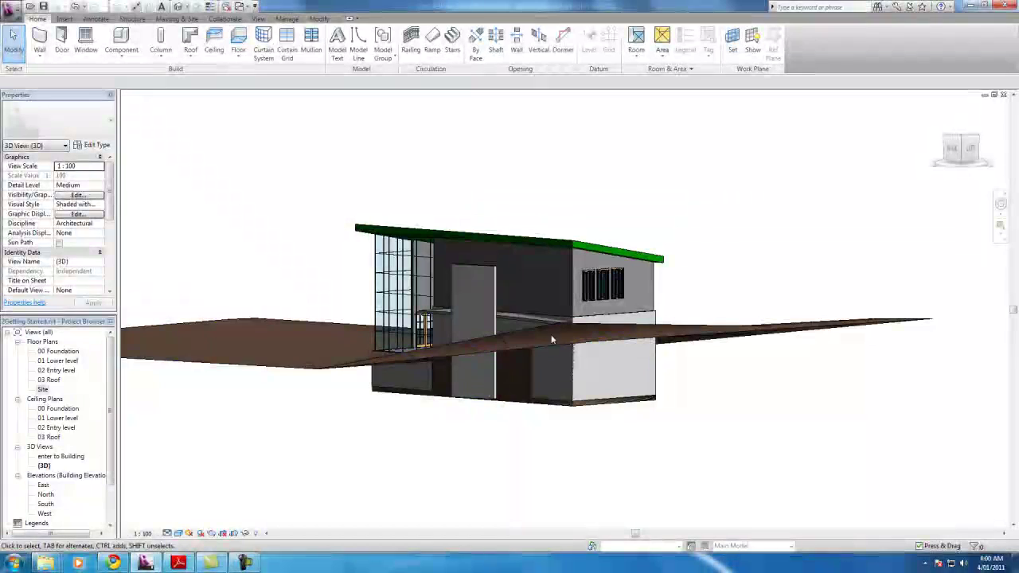
click(953, 151)
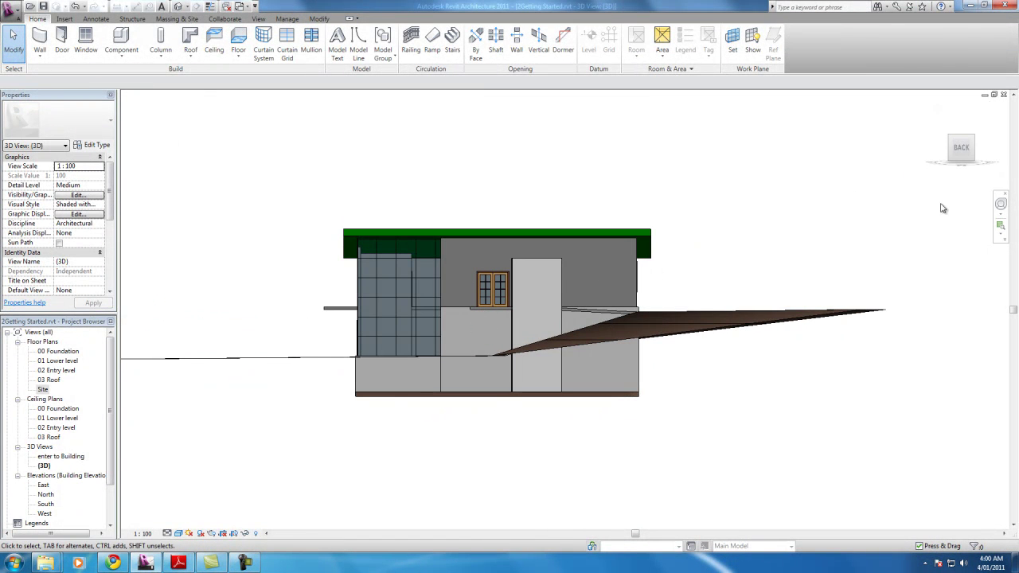
click(952, 149)
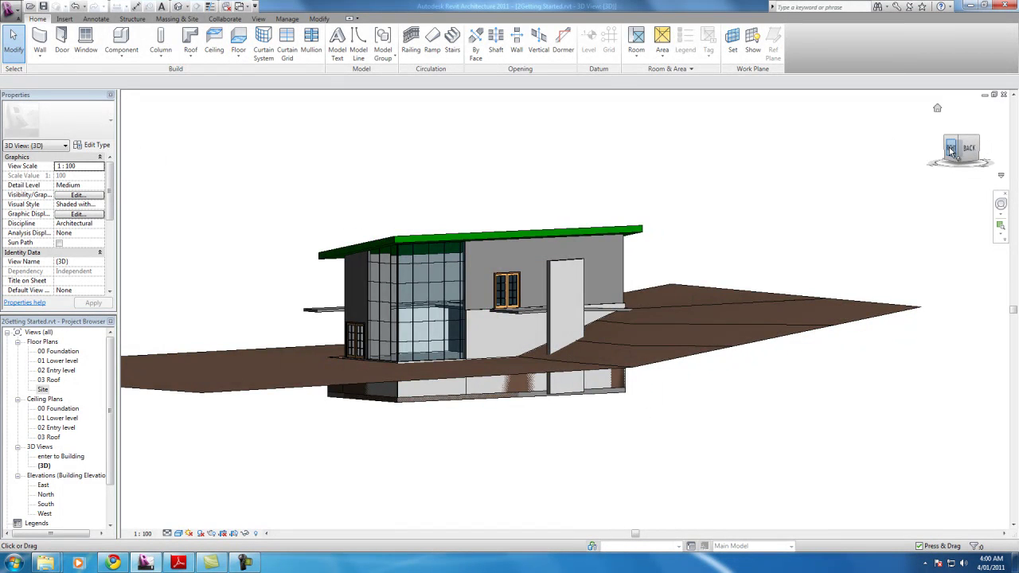
click(953, 148)
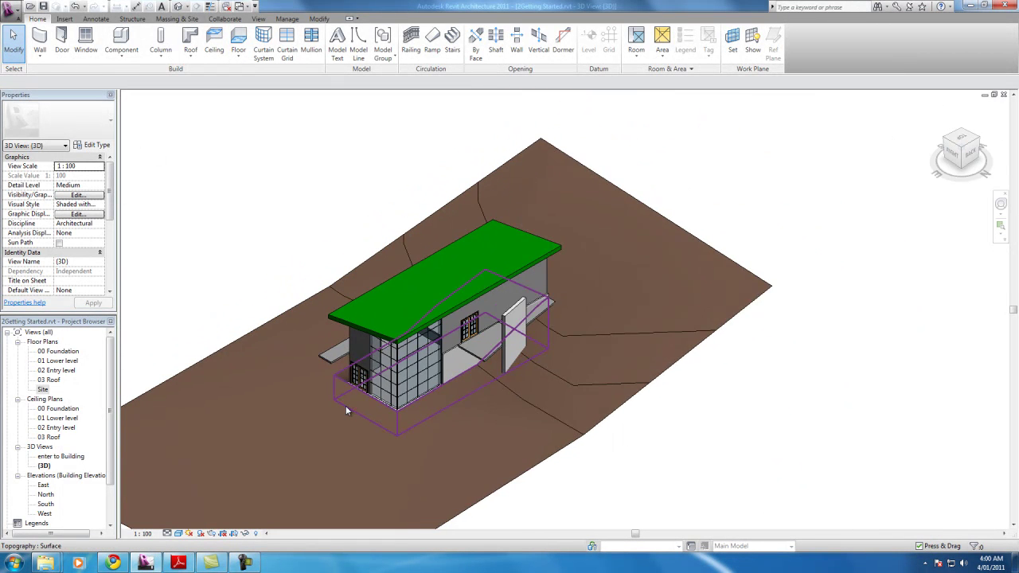
scroll(346, 410, up, 3)
scroll(408, 313, down, 2)
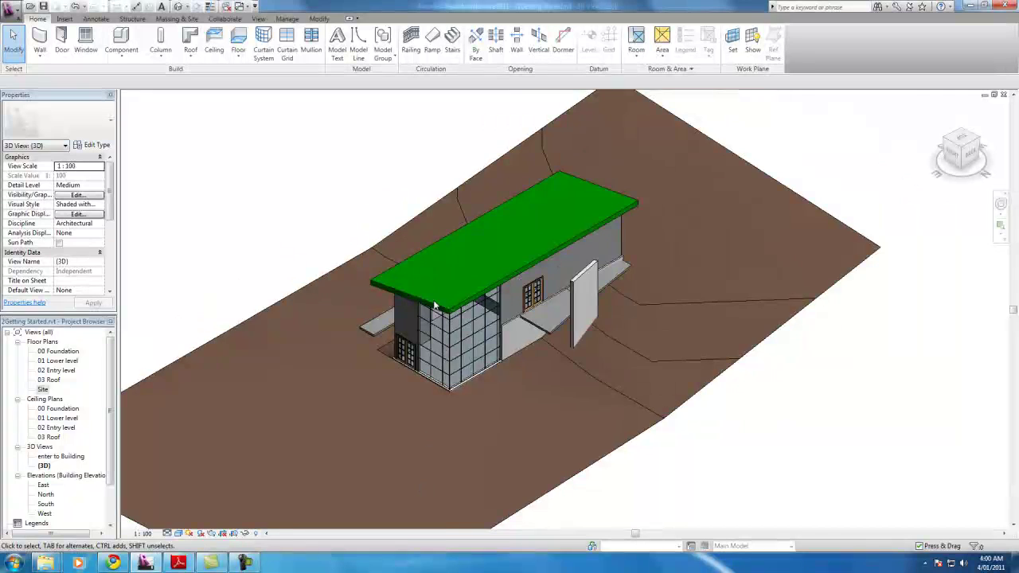
scroll(436, 313, up, 1)
scroll(401, 478, up, 1)
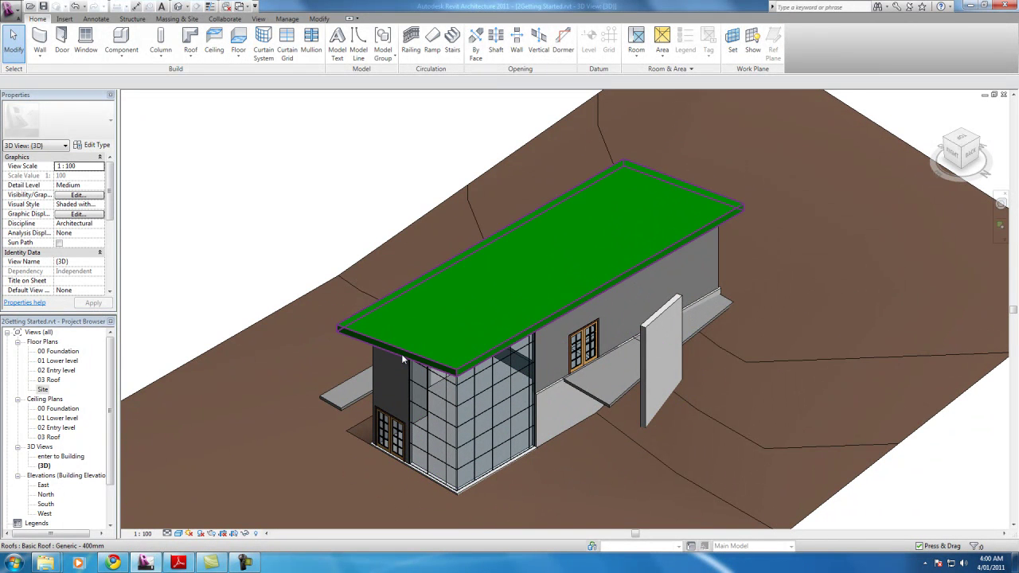